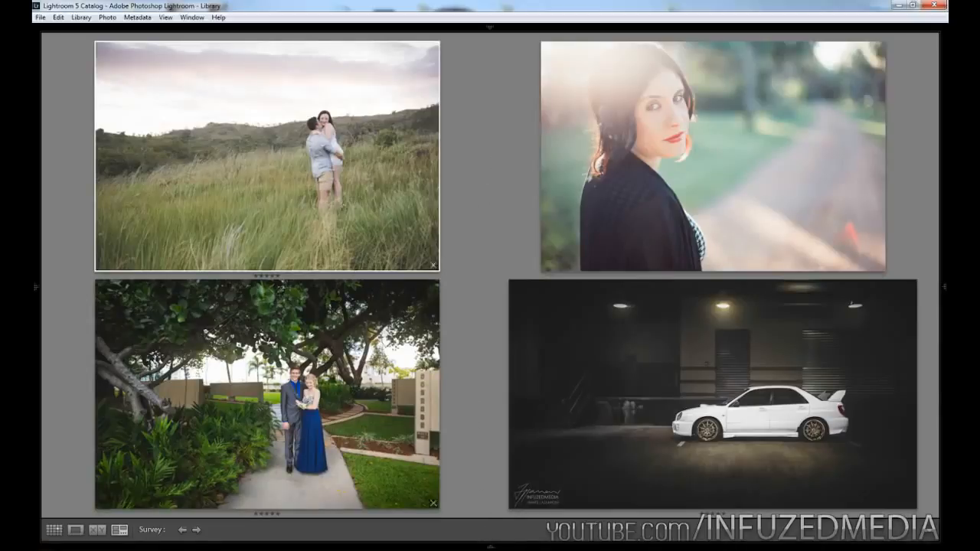
Step: Open the couple photo IMG_0009.CR2 in the Develop module with the filmstrip and both side panels shown
{"action": "mouse_move", "coordinate": [536, 29]}
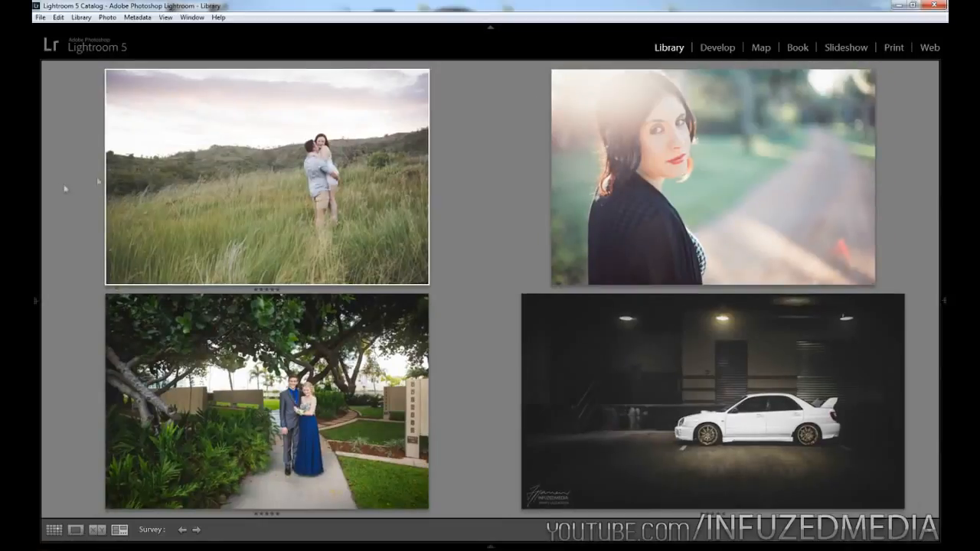
{"action": "left_click", "coordinate": [717, 48]}
{"action": "left_click", "coordinate": [478, 547]}
{"action": "left_click", "coordinate": [34, 353]}
{"action": "left_click", "coordinate": [943, 278]}
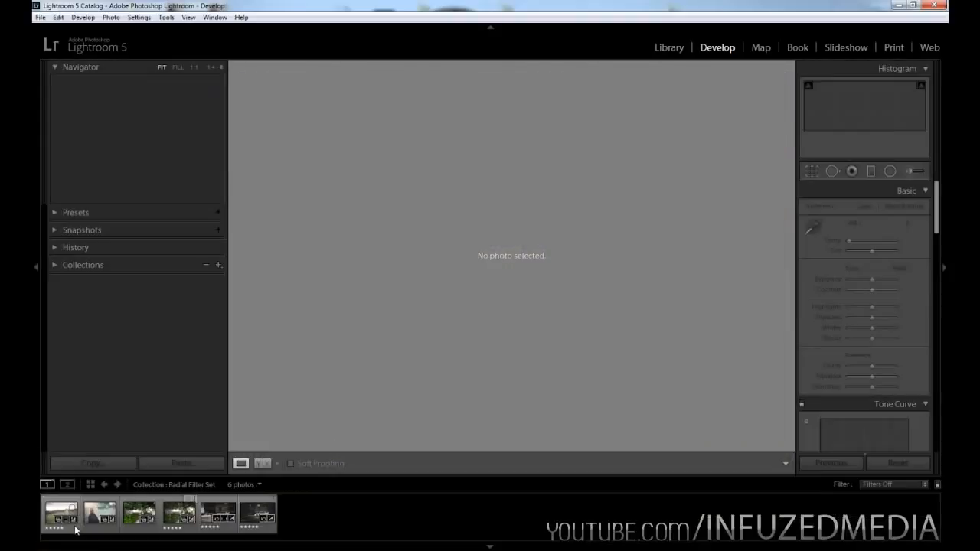
{"action": "left_click", "coordinate": [56, 516]}
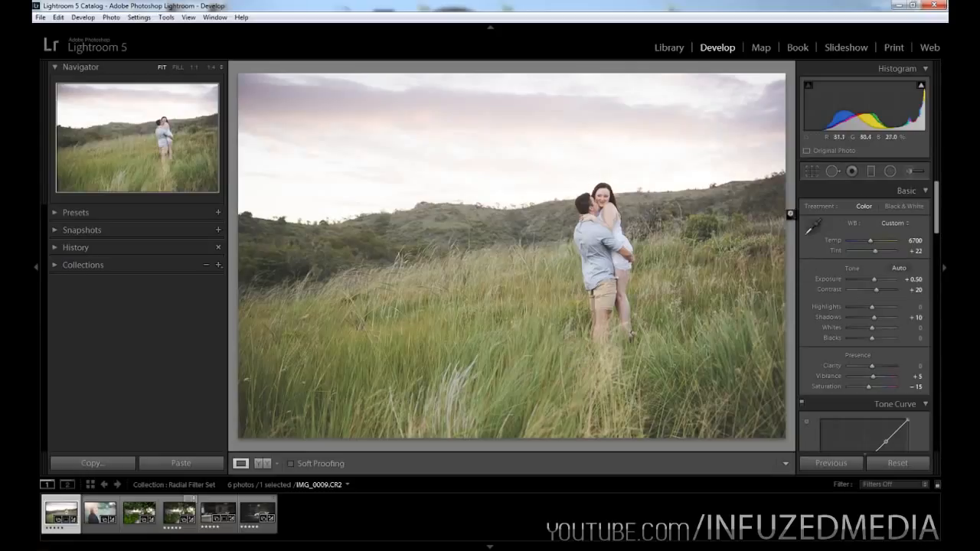
Step: Draw a tall radial filter with exposure −1.99 around the couple, centred on their torsos
{"action": "left_click", "coordinate": [891, 170]}
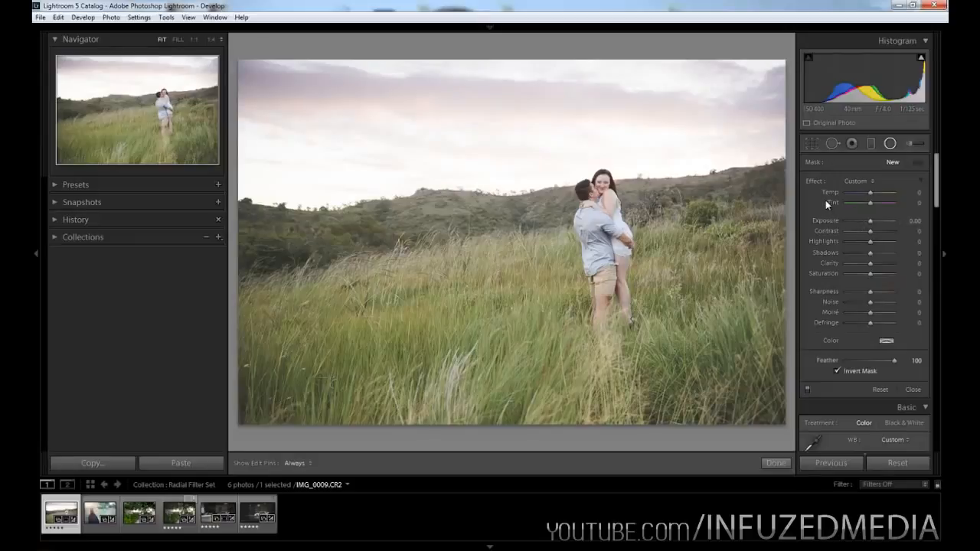
{"action": "key", "text": "alt"}
{"action": "left_click_drag", "start_coordinate": [871, 220], "coordinate": [859, 225]}
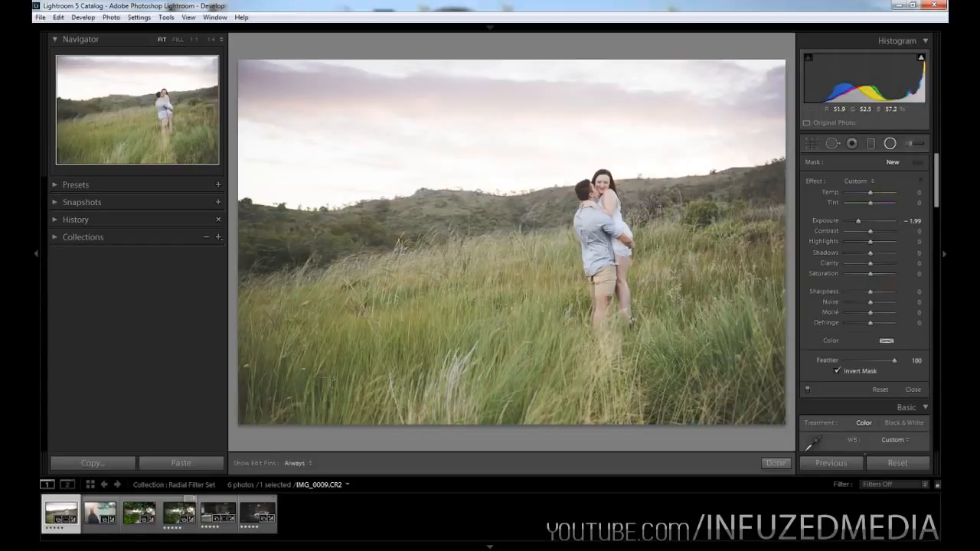
{"action": "left_click_drag", "start_coordinate": [605, 240], "coordinate": [727, 401]}
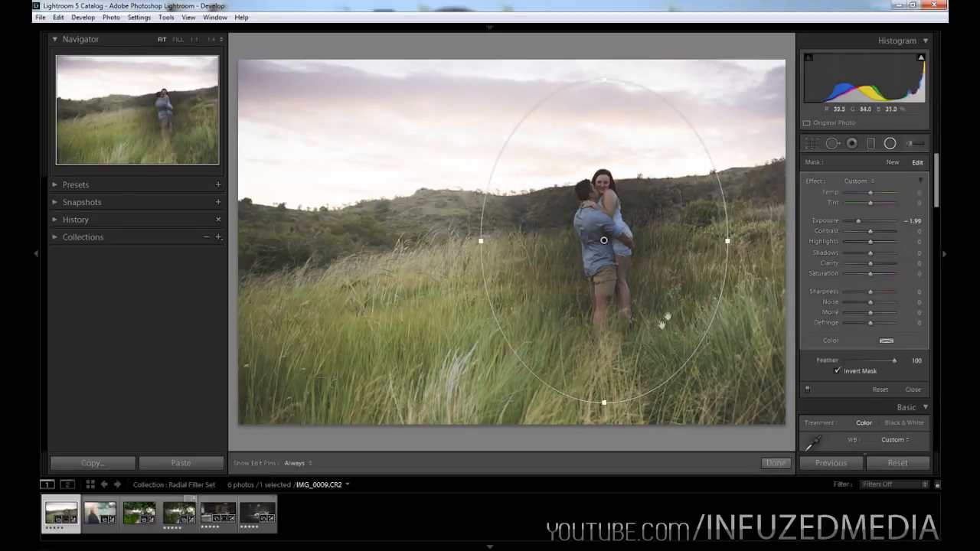
{"action": "left_click_drag", "start_coordinate": [604, 242], "coordinate": [651, 281]}
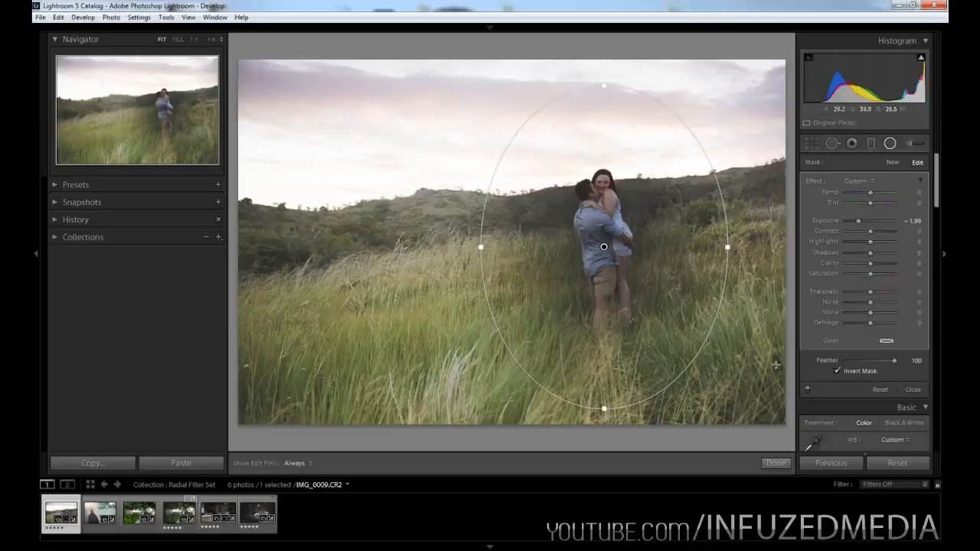
Step: Turn off the radial filter's mask inversion, then heighten and recentre its ellipse around the couple
{"action": "left_click", "coordinate": [860, 370]}
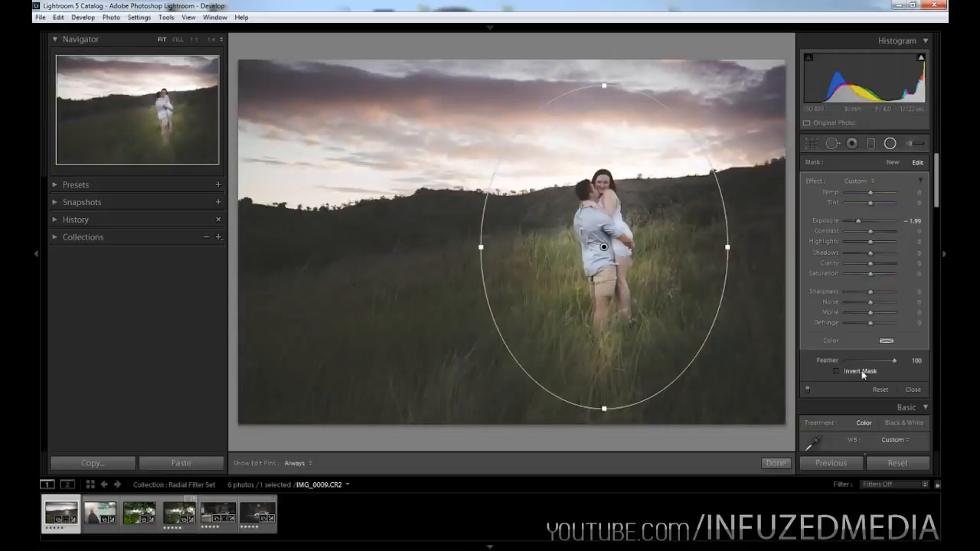
{"action": "left_click_drag", "start_coordinate": [604, 247], "coordinate": [598, 229]}
{"action": "left_click_drag", "start_coordinate": [600, 387], "coordinate": [600, 411]}
{"action": "left_click_drag", "start_coordinate": [600, 238], "coordinate": [604, 227]}
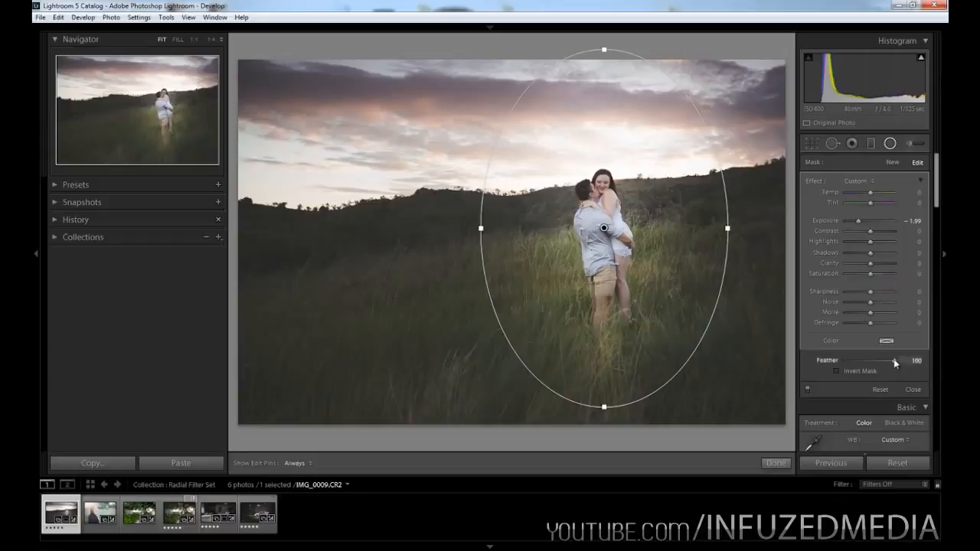
Step: Set the radial filter's feather to 66 and exposure to −0.32, shifting the ellipse slightly downward
{"action": "left_click_drag", "start_coordinate": [890, 363], "coordinate": [876, 361]}
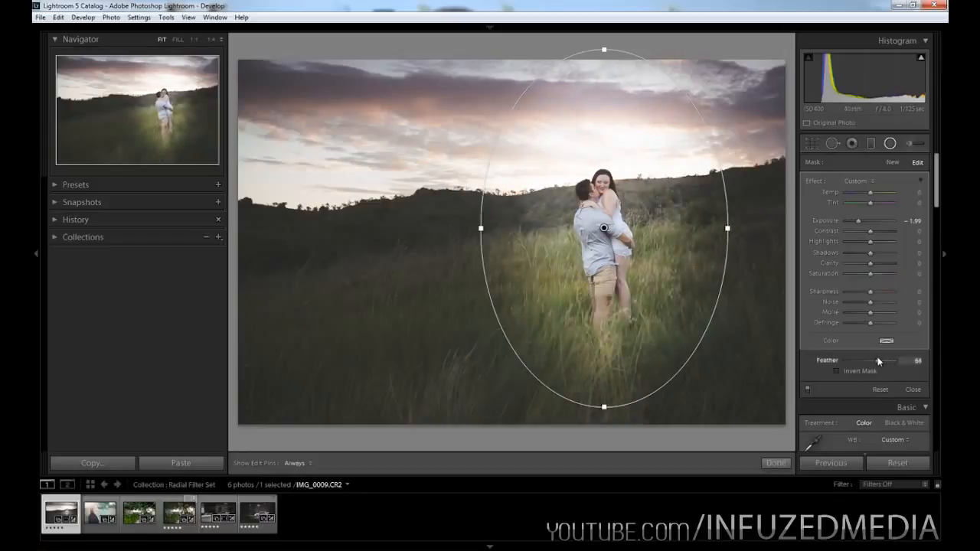
{"action": "left_click_drag", "start_coordinate": [604, 227], "coordinate": [604, 232]}
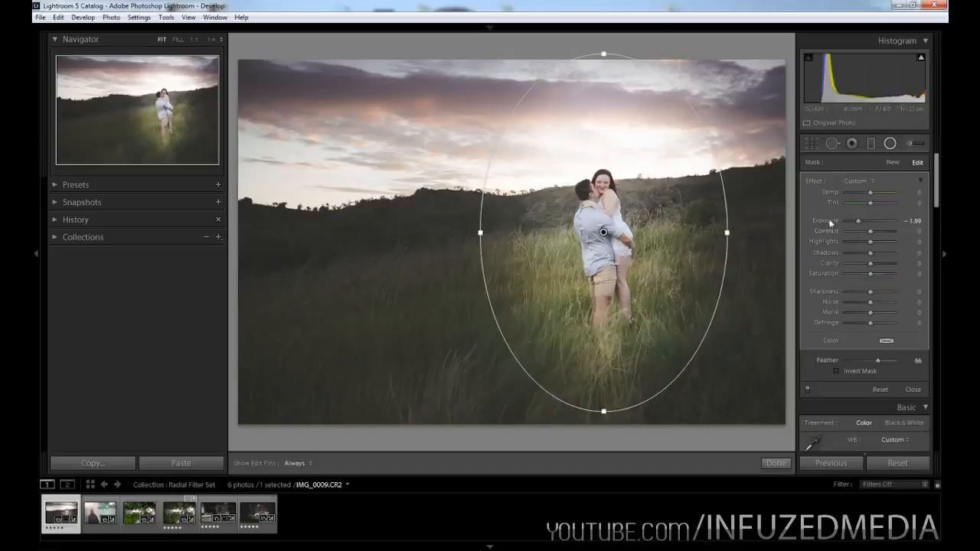
{"action": "double_click", "coordinate": [827, 221]}
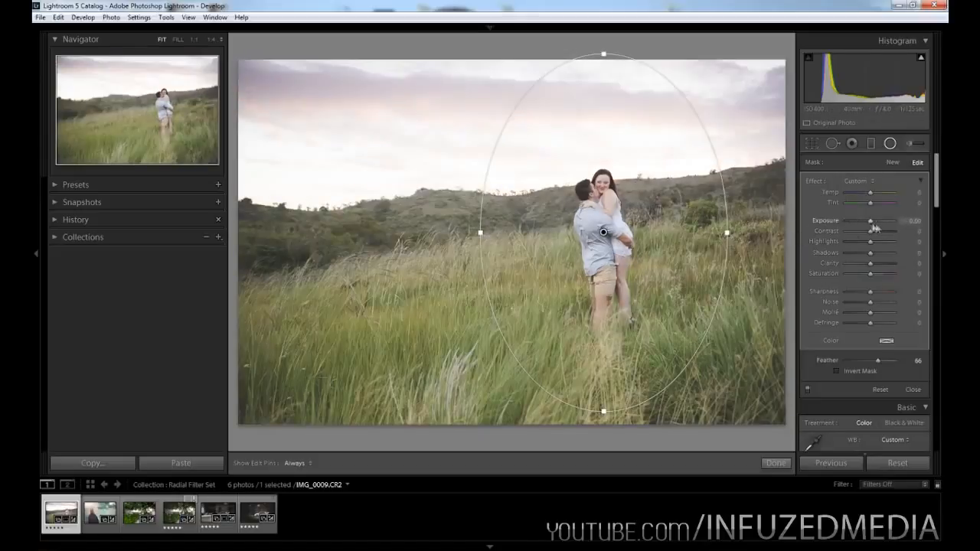
{"action": "left_click_drag", "start_coordinate": [869, 219], "coordinate": [867, 219]}
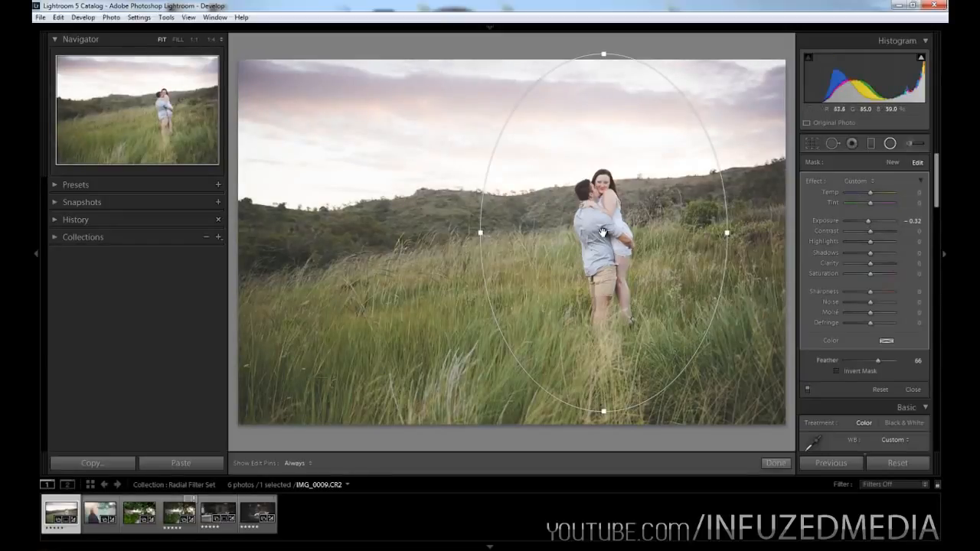
Step: Delete the radial filter to compare the photo without it, undo the deletion, and close the filter tool
{"action": "key", "text": "Delete"}
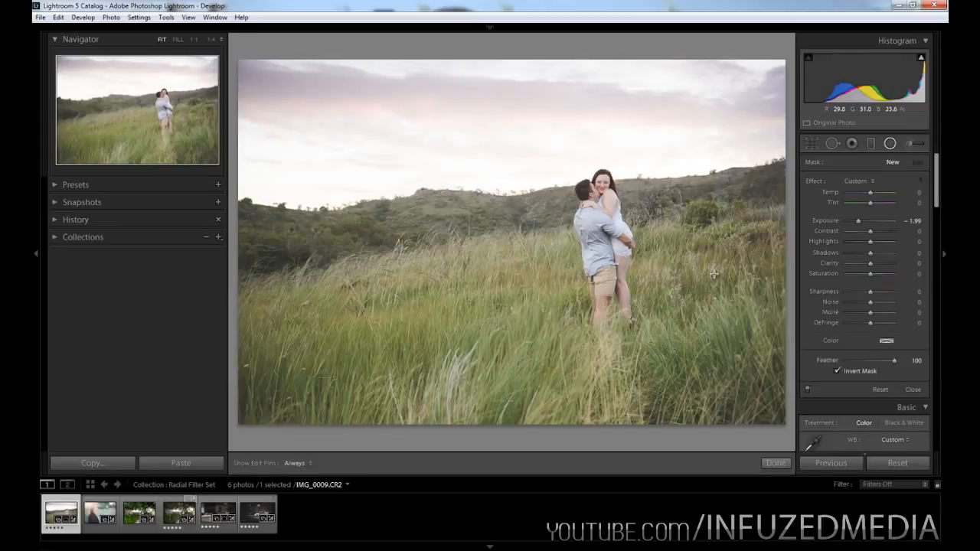
{"action": "key", "text": "ctrl+z"}
{"action": "key", "text": "ctrl+shift+z"}
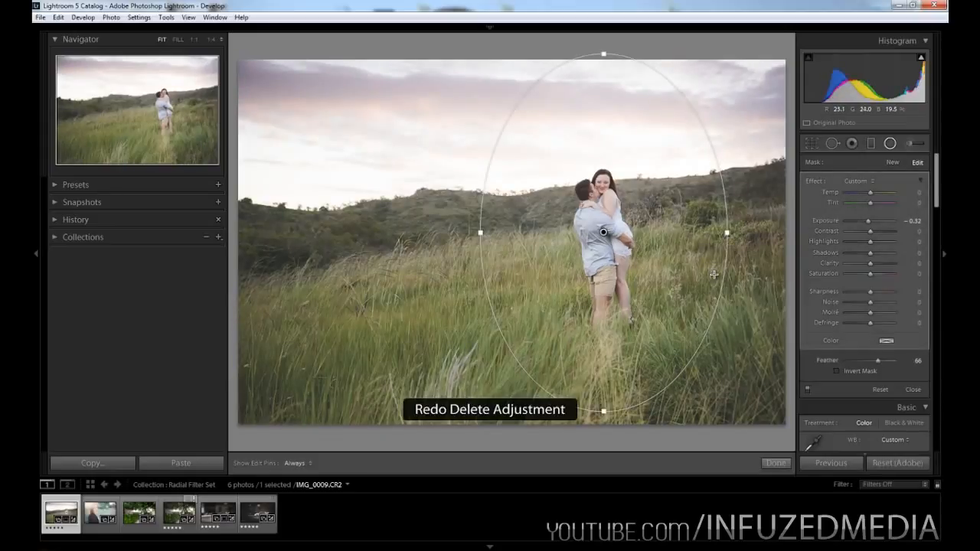
{"action": "key", "text": "ctrl+z"}
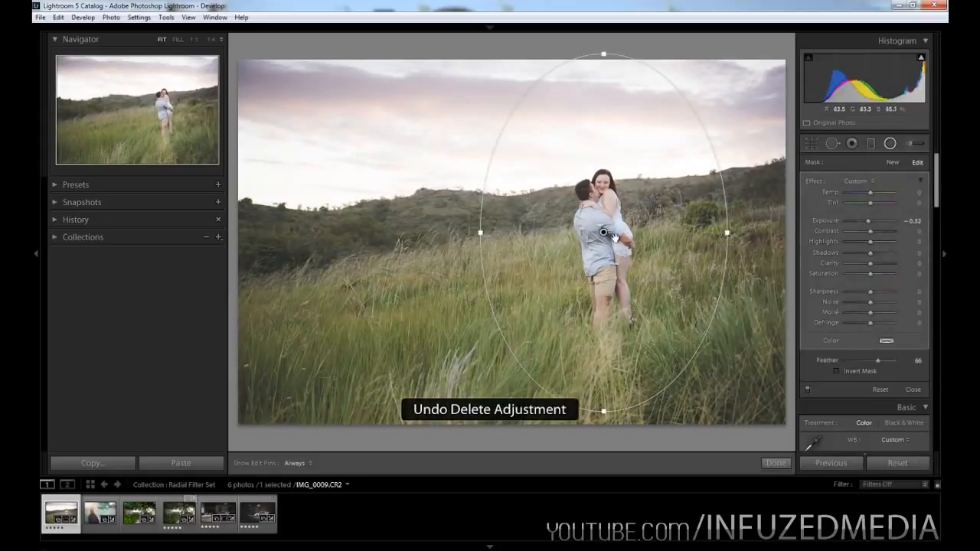
{"action": "left_click", "coordinate": [889, 143]}
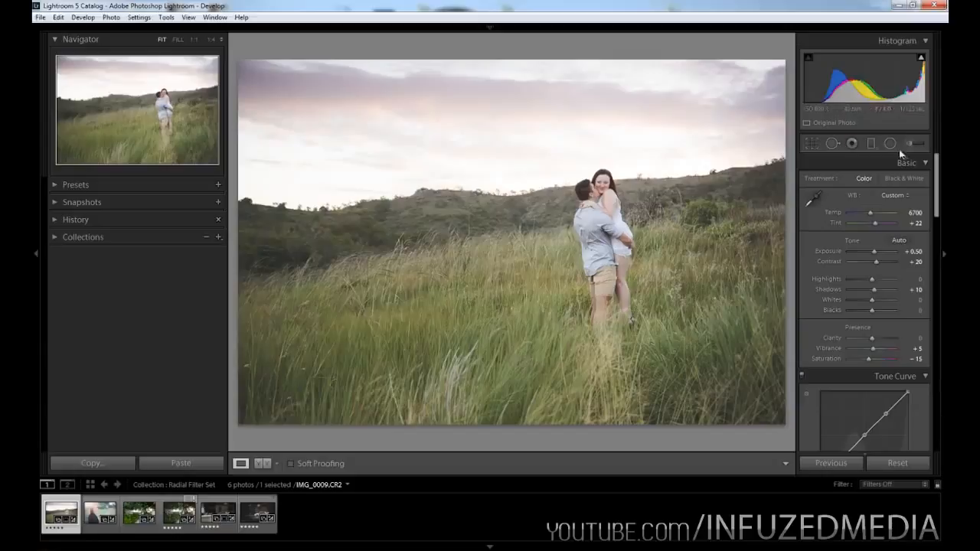
Step: Draw a horizontal graduated filter with exposure −0.41 upward over the foreground grass
{"action": "left_click", "coordinate": [871, 149]}
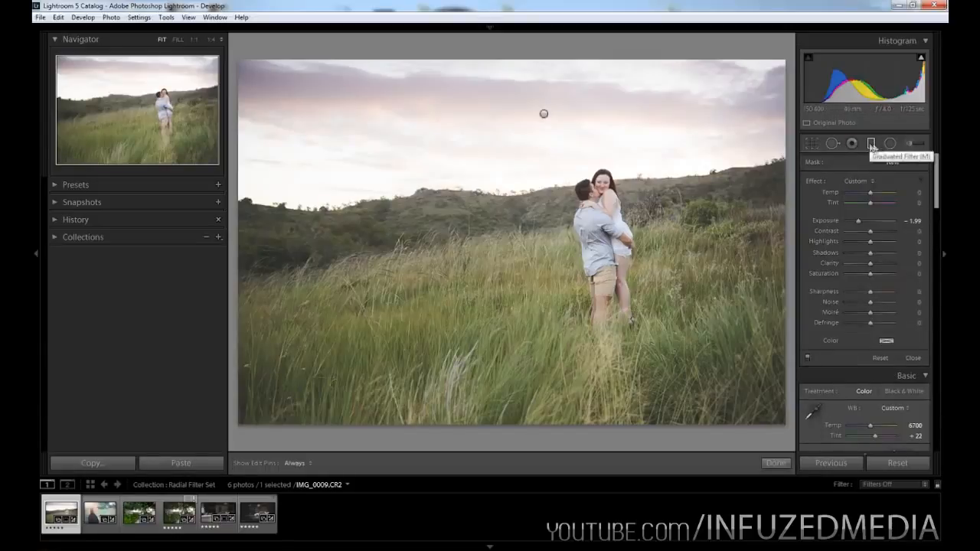
{"action": "double_click", "coordinate": [833, 221]}
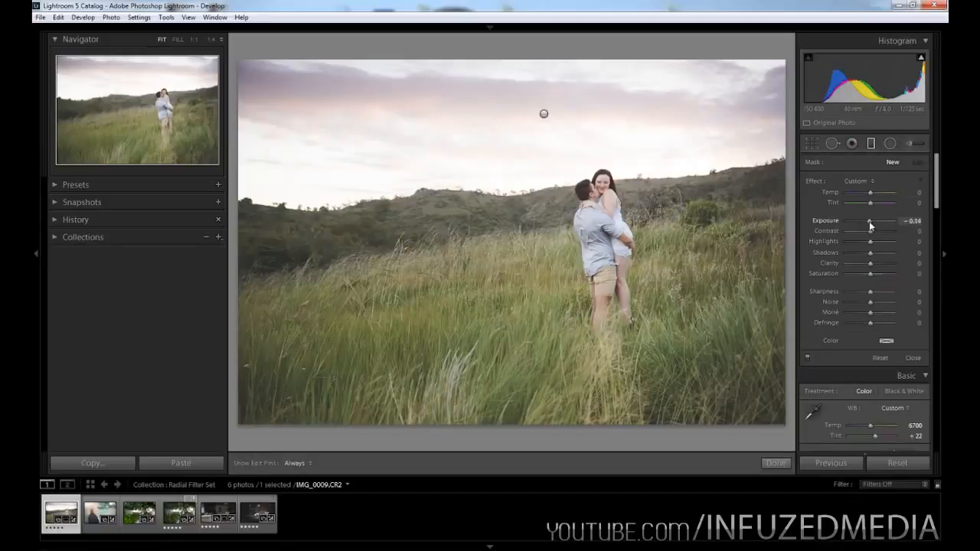
{"action": "left_click_drag", "start_coordinate": [867, 221], "coordinate": [869, 220]}
{"action": "left_click_drag", "start_coordinate": [603, 445], "coordinate": [605, 310]}
{"action": "left_click_drag", "start_coordinate": [604, 377], "coordinate": [595, 373]}
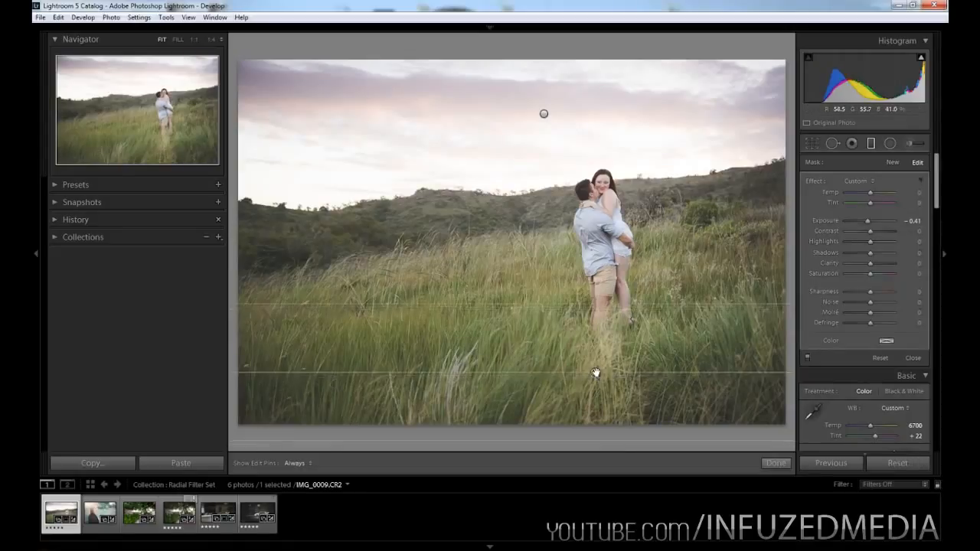
Step: Delete the grass graduated filter for comparison, undo the deletion, and close the filter tool
{"action": "key", "text": "Delete"}
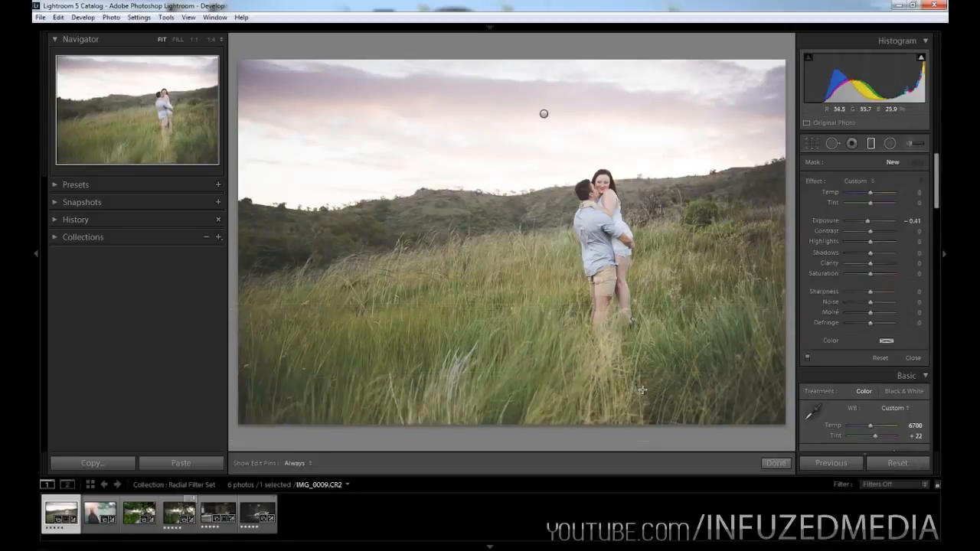
{"action": "key", "text": "ctrl+z"}
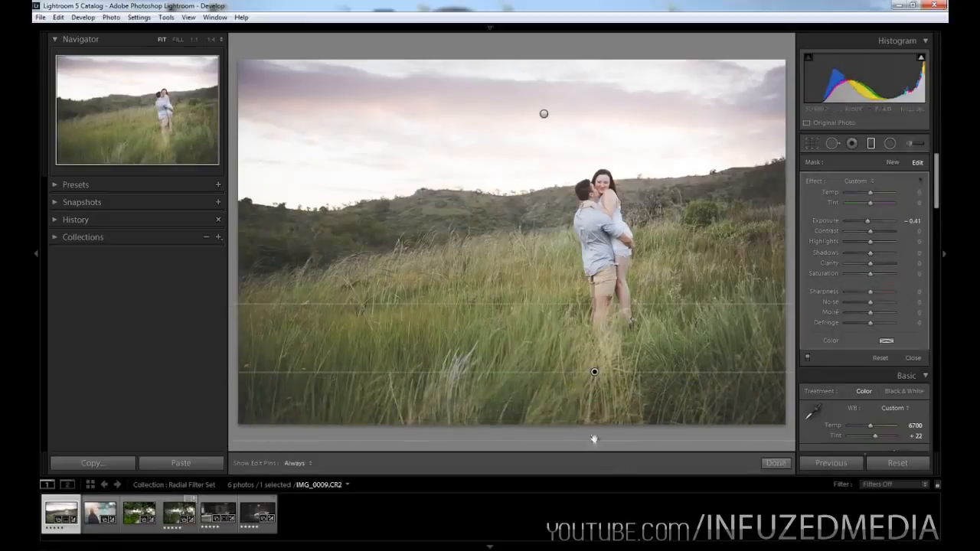
{"action": "key", "text": "m"}
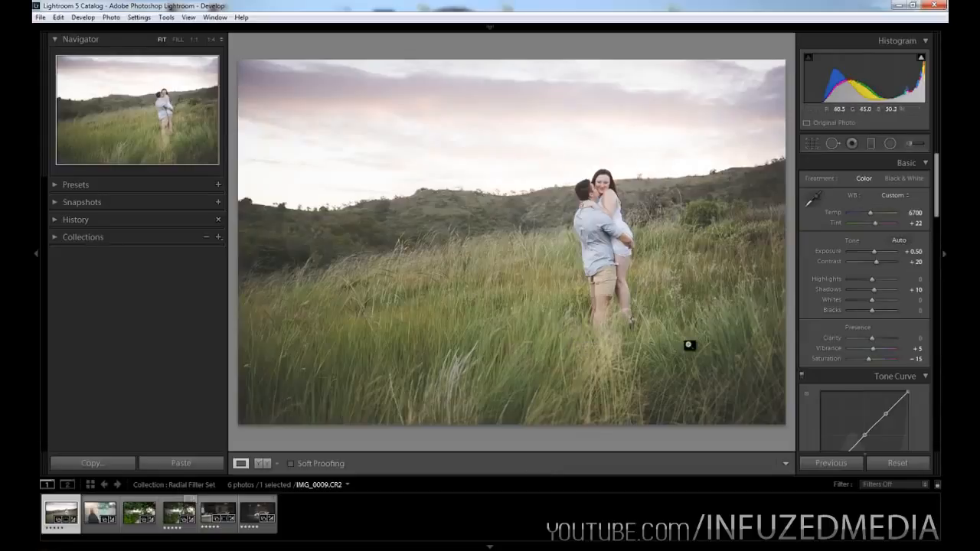
Step: Draw a wide radial filter with exposure 1.06 and inverted mask over the ridge at the photo's left, making it slightly taller
{"action": "left_click", "coordinate": [889, 153]}
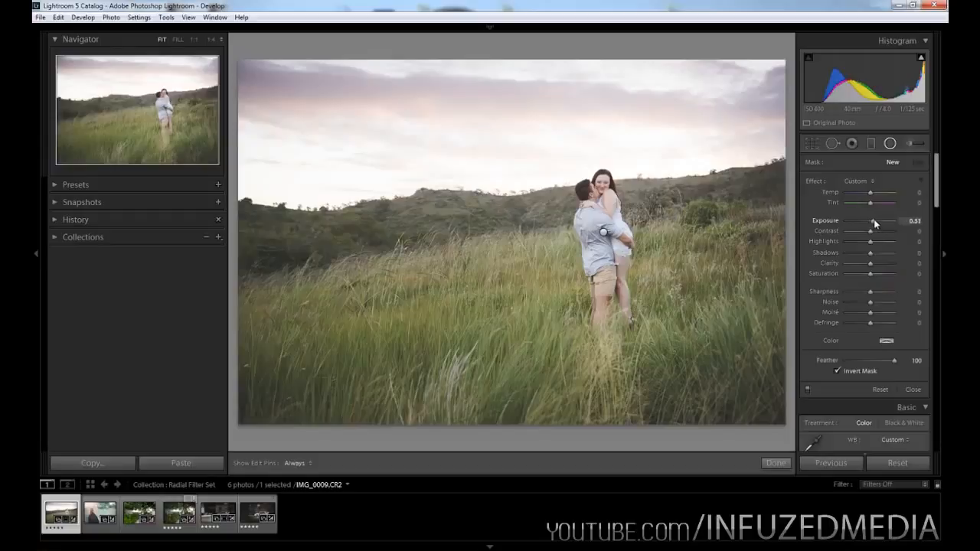
{"action": "left_click_drag", "start_coordinate": [874, 220], "coordinate": [878, 221]}
{"action": "mouse_move", "coordinate": [307, 196]}
{"action": "left_mouse_down"}
{"action": "mouse_move", "coordinate": [367, 223]}
{"action": "mouse_move", "coordinate": [317, 201]}
{"action": "left_mouse_up"}
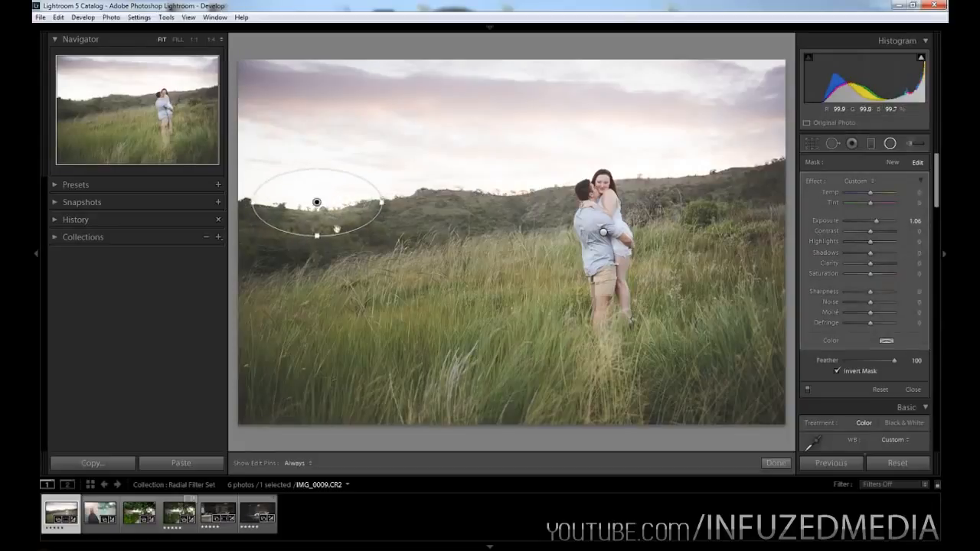
{"action": "left_click_drag", "start_coordinate": [319, 235], "coordinate": [320, 242]}
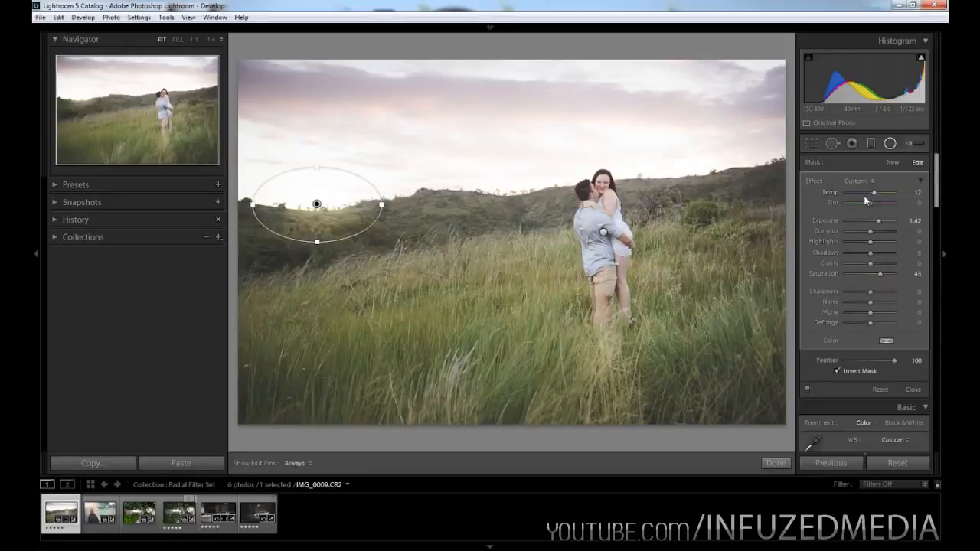
Step: Set the ridge filter's Temp 17, Tint 13, Exposure 1.42, Contrast −15, Highlights 66, Clarity −29 and Saturation 43, and make its ellipse taller
{"action": "left_click_drag", "start_coordinate": [869, 204], "coordinate": [874, 205]}
{"action": "mouse_move", "coordinate": [870, 242]}
{"action": "left_mouse_down"}
{"action": "mouse_move", "coordinate": [891, 241]}
{"action": "mouse_move", "coordinate": [846, 231]}
{"action": "mouse_move", "coordinate": [866, 231]}
{"action": "left_mouse_up"}
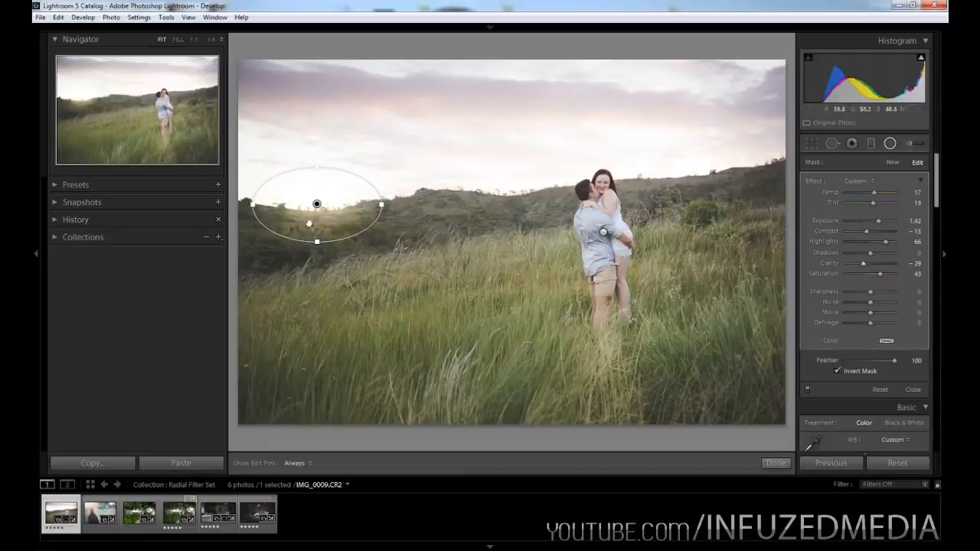
{"action": "left_click_drag", "start_coordinate": [317, 242], "coordinate": [316, 247]}
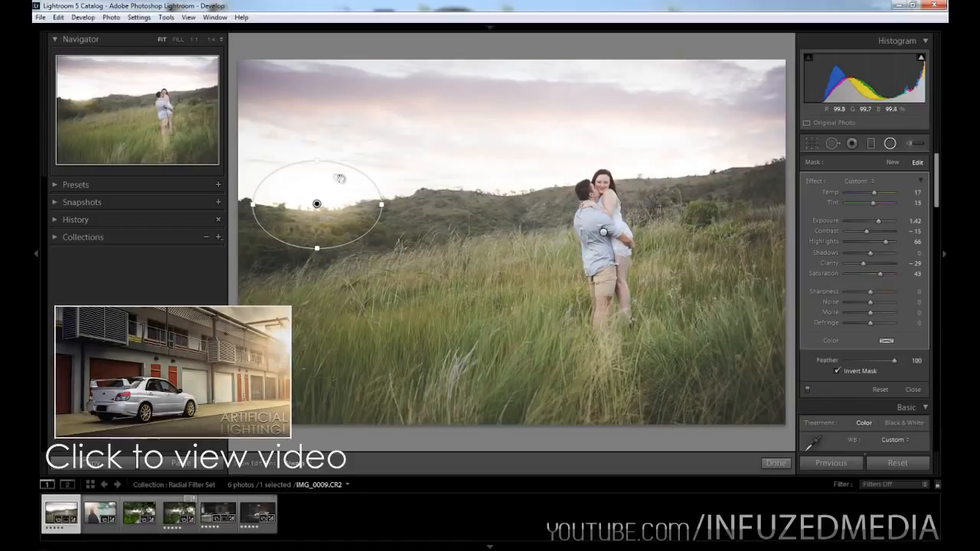
{"action": "left_click", "coordinate": [890, 143]}
Step: Compare the before and after versions of the couple photo several times, ending on the edited version
{"action": "key", "text": "backslash"}
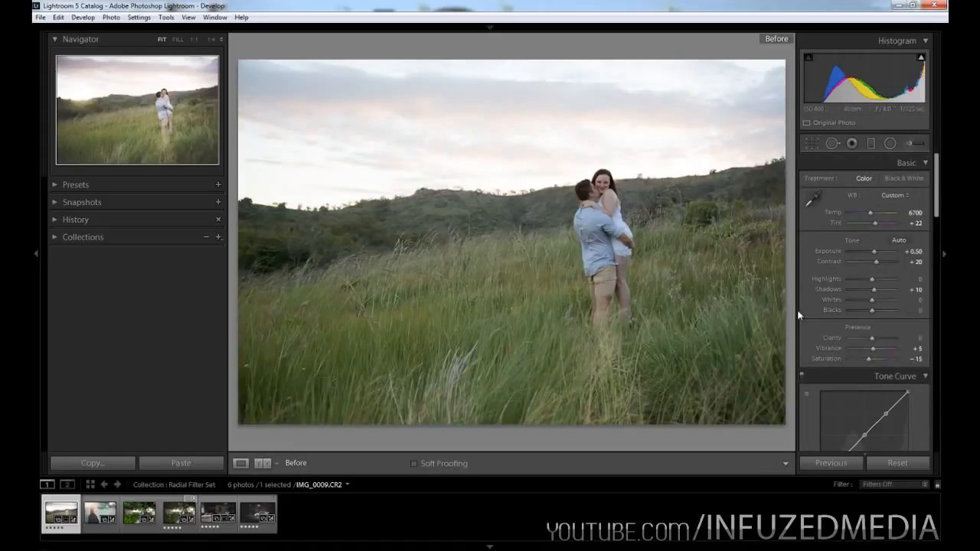
{"action": "key", "text": "backslash"}
{"action": "key", "text": "backslash"}
{"action": "key", "text": "backslash"}
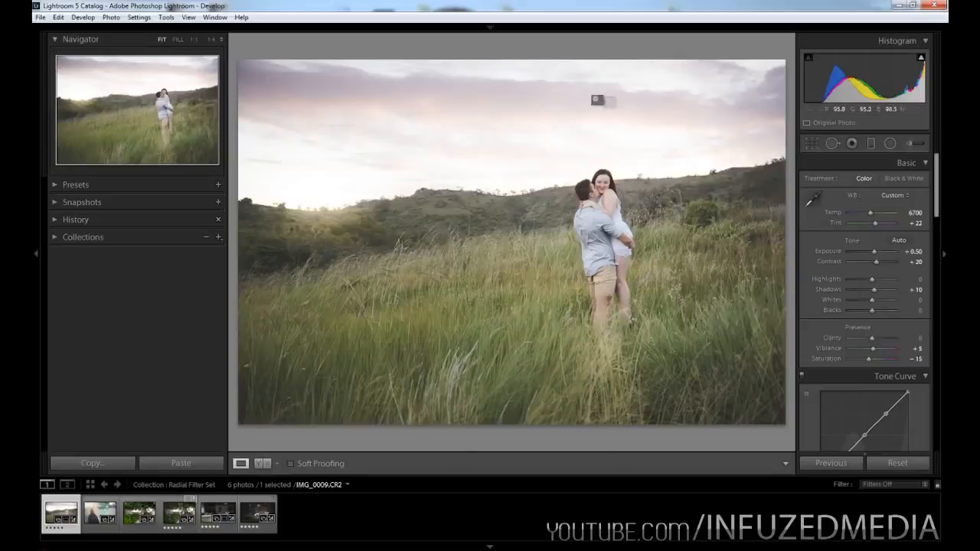
{"action": "key", "text": "backslash"}
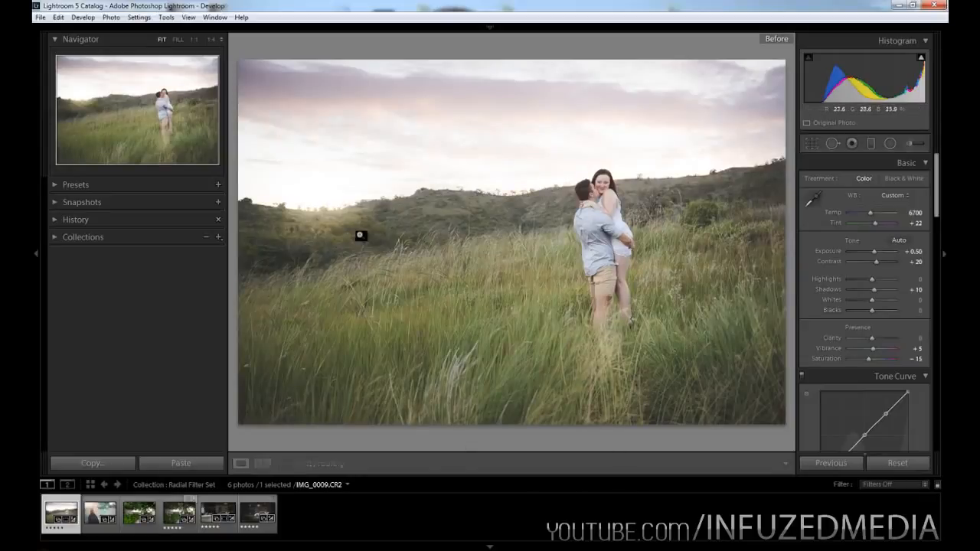
{"action": "key", "text": "backslash"}
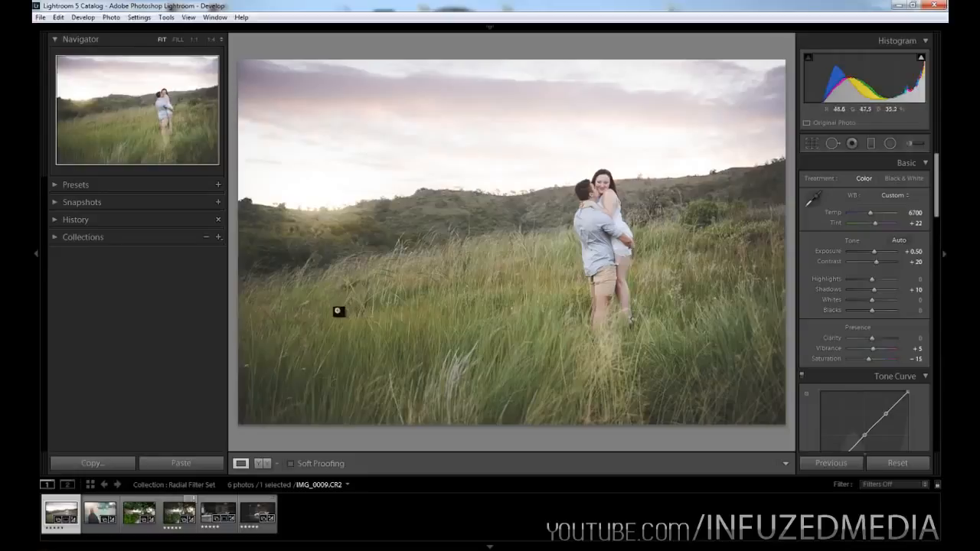
Step: Open the portrait IMG_2480.CR2 and select its existing radial filter in the photo's upper-left corner to examine the settings
{"action": "left_click", "coordinate": [116, 485]}
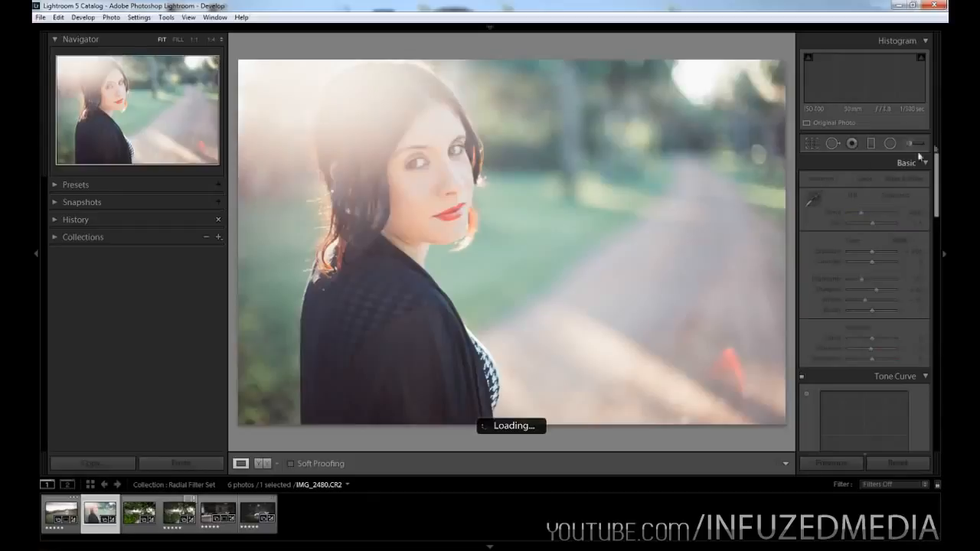
{"action": "left_click", "coordinate": [889, 143]}
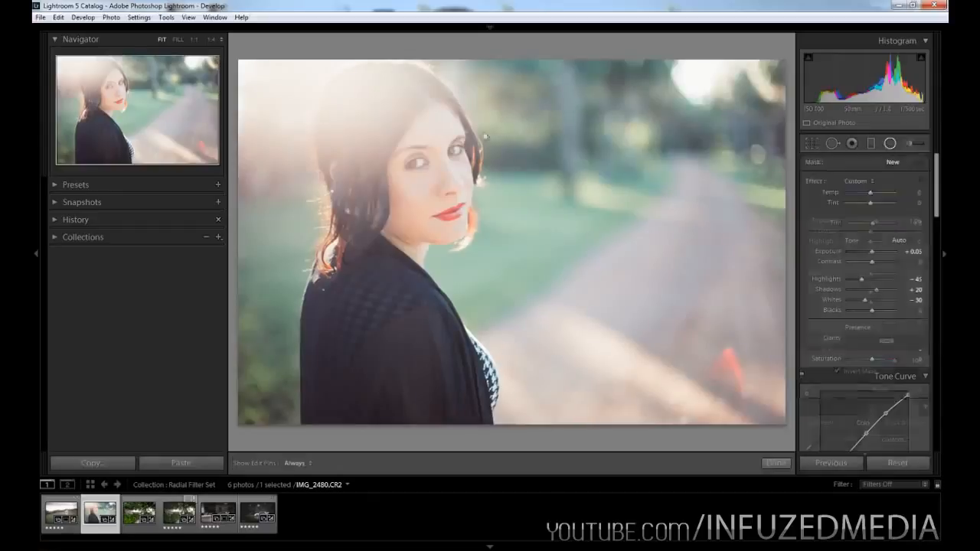
{"action": "left_click", "coordinate": [257, 81]}
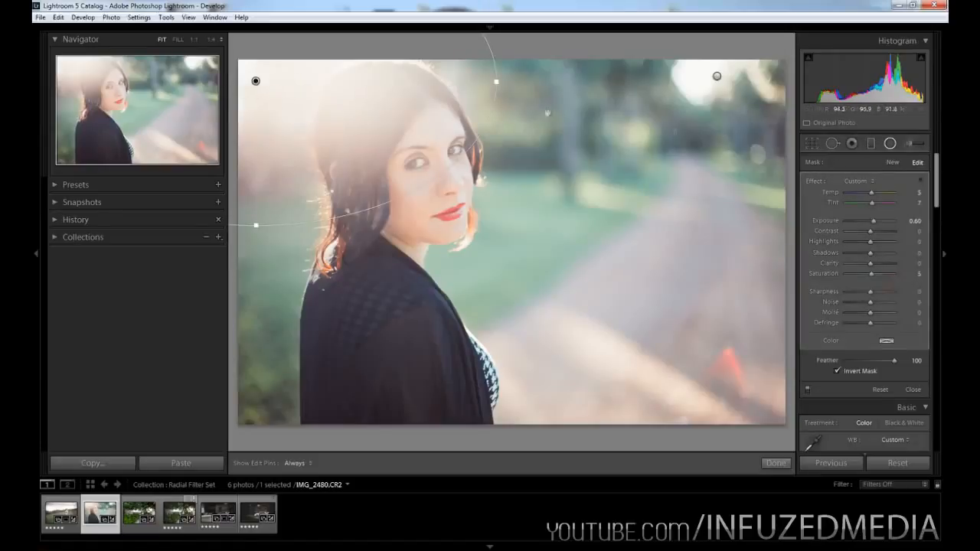
Step: Leave the Radial Filter and compare the before and after versions of the portrait, ending on the edited version
{"action": "left_click", "coordinate": [890, 145]}
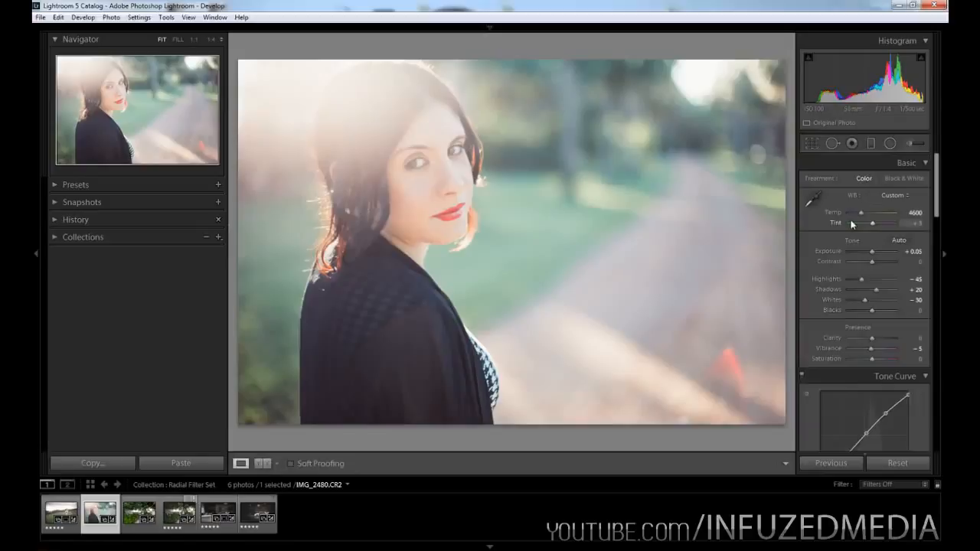
{"action": "key", "text": "backslash"}
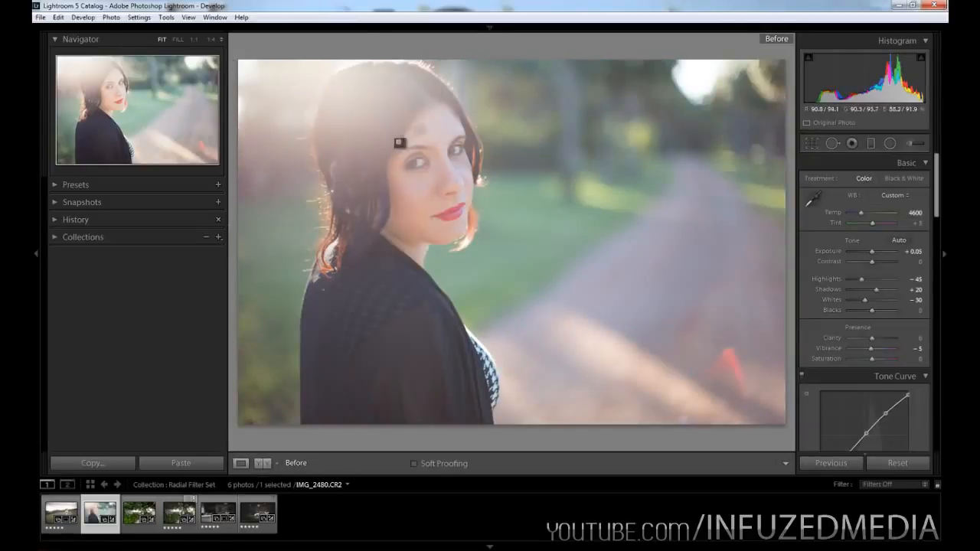
{"action": "key", "text": "backslash"}
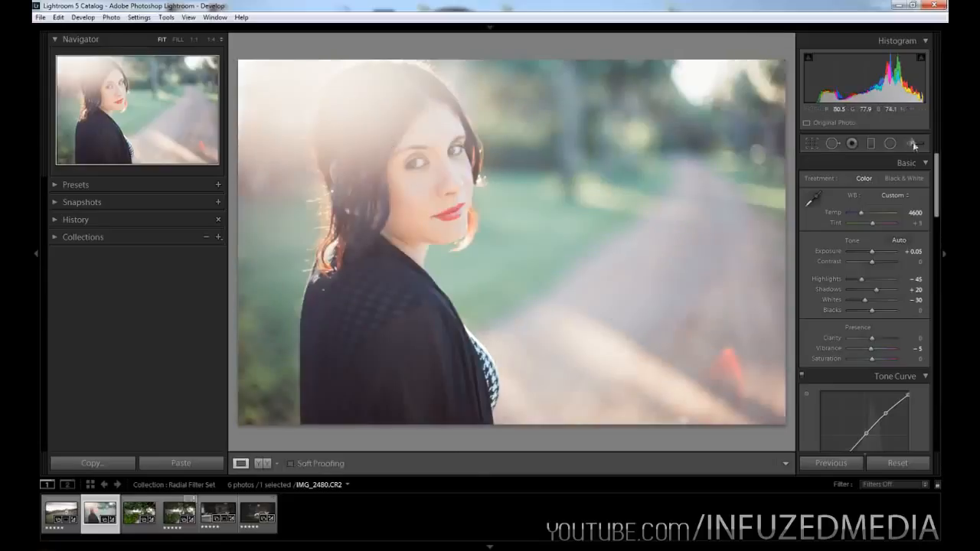
Step: Delete the radial filter in the portrait's upper-left corner to judge its effect, and undo the deletion
{"action": "left_click", "coordinate": [890, 144]}
{"action": "left_click", "coordinate": [256, 82]}
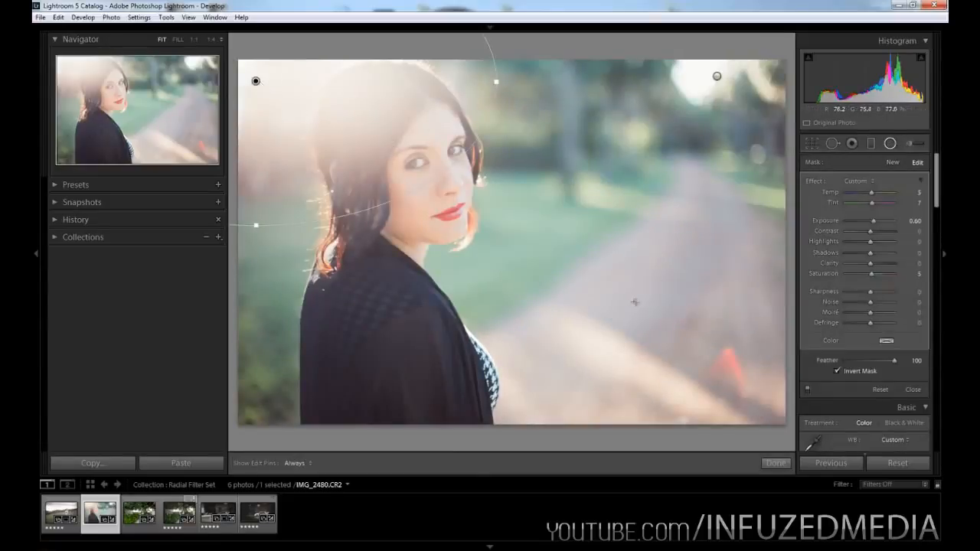
{"action": "key", "text": "Delete"}
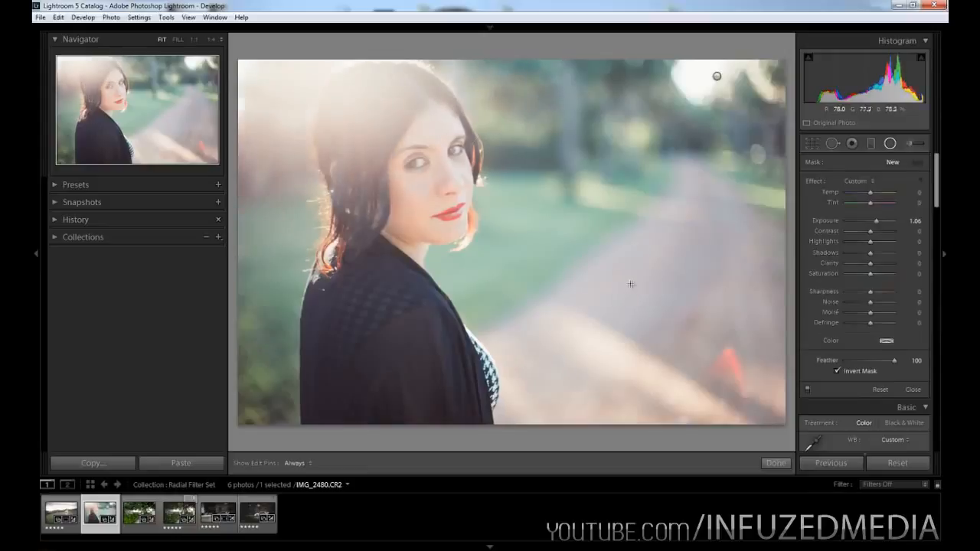
{"action": "key", "text": "ctrl+z"}
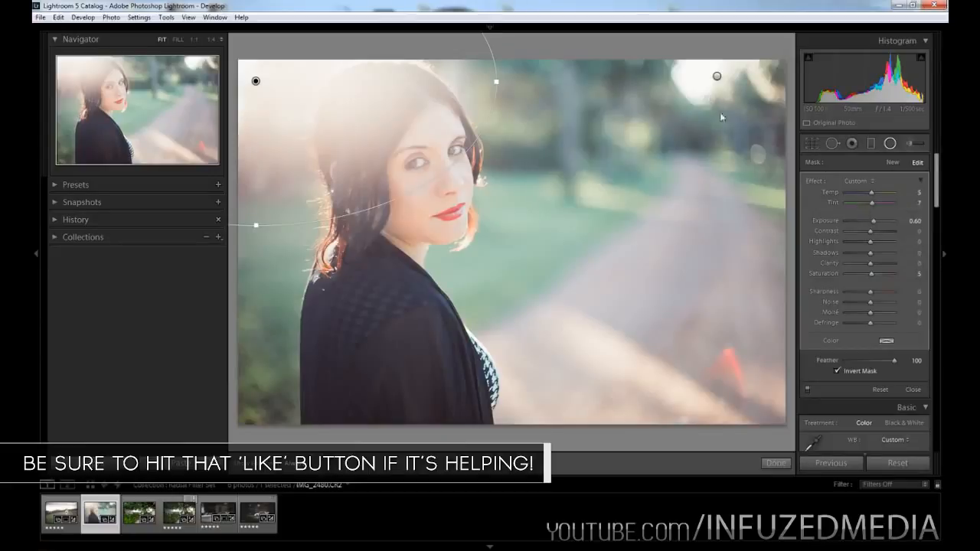
Step: Delete the radial filter at the portrait's upper right to judge its effect, undo the deletion and leave the Radial Filter
{"action": "left_click", "coordinate": [716, 77]}
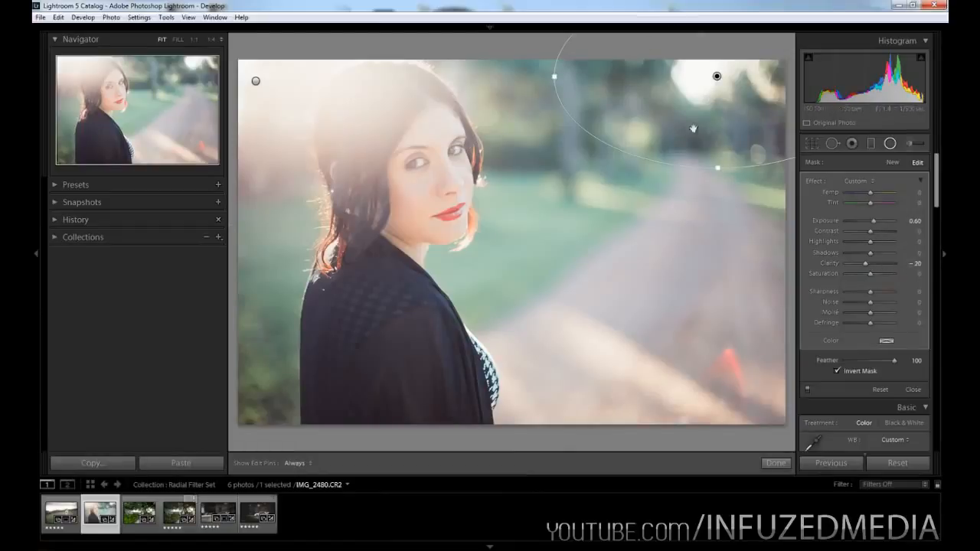
{"action": "key", "text": "Delete"}
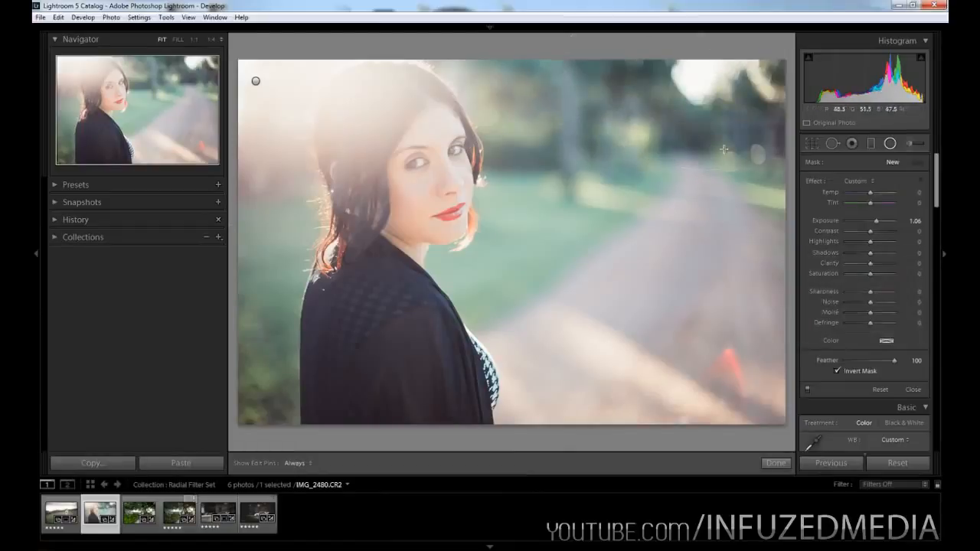
{"action": "key", "text": "ctrl+z"}
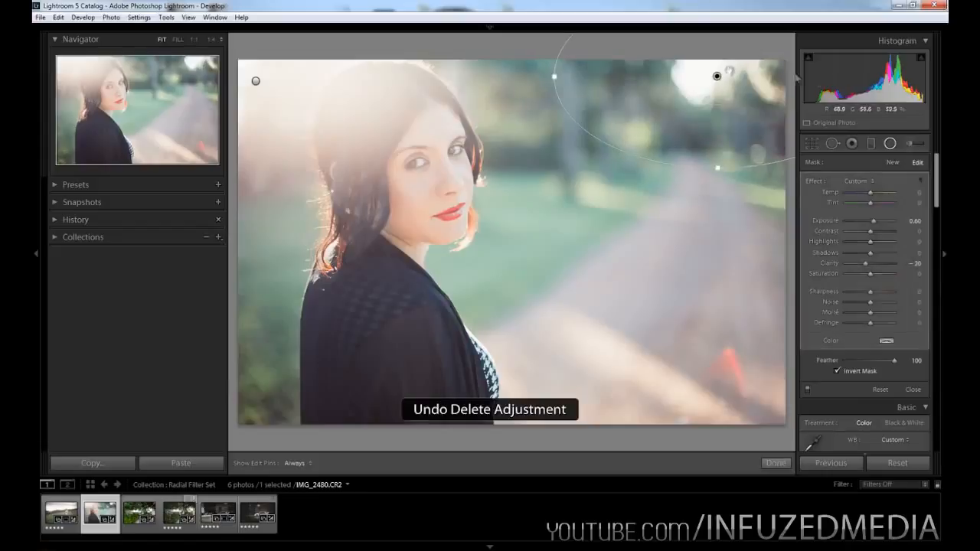
{"action": "left_click", "coordinate": [891, 146]}
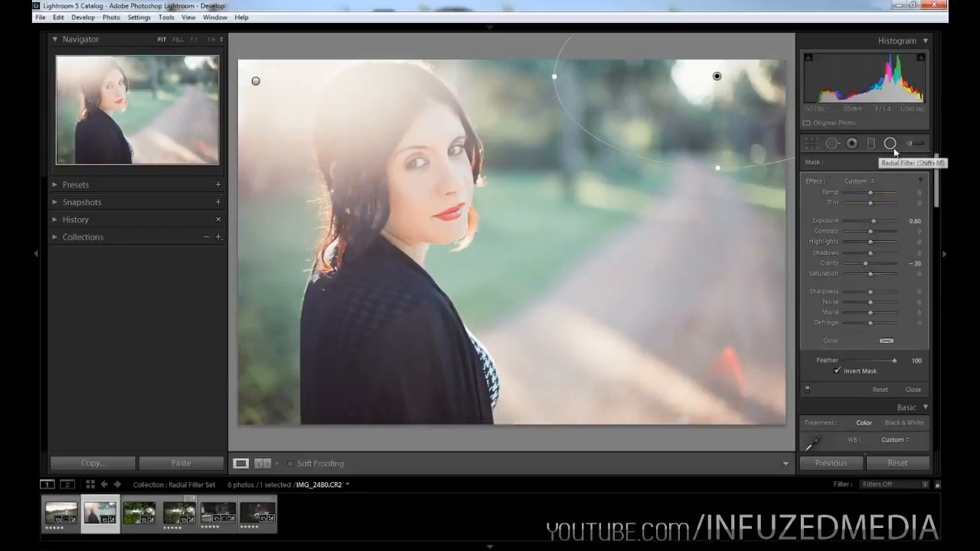
Step: Open the grass-field couple photo IMG_0009.CR2, collapse the Basic adjustments and activate the Radial Filter with exposure reset to 0.00
{"action": "left_click", "coordinate": [61, 511]}
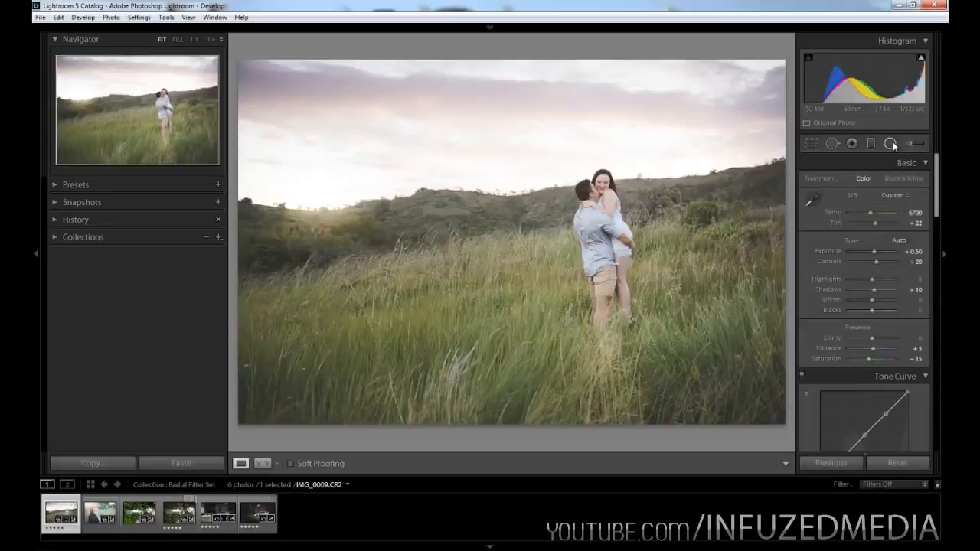
{"action": "left_click", "coordinate": [891, 143]}
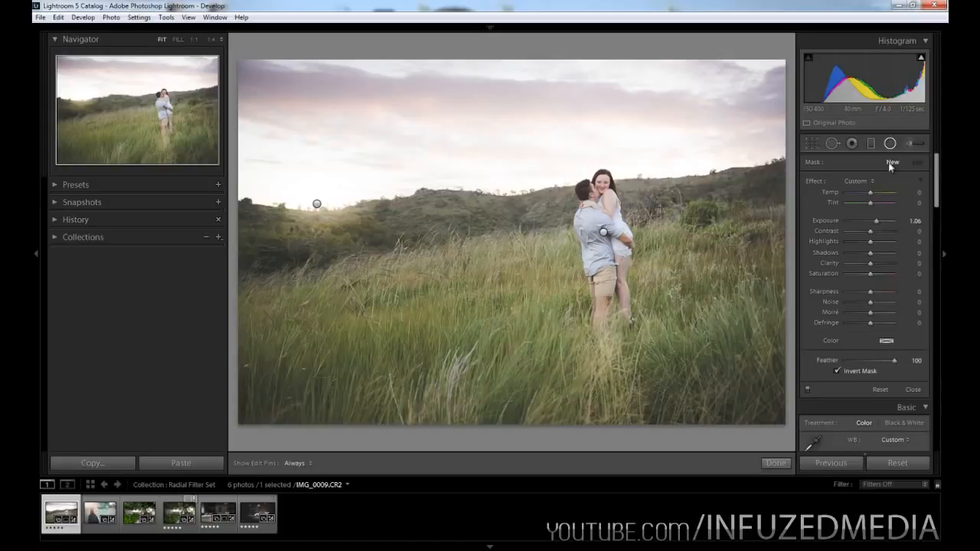
{"action": "scroll", "coordinate": [890, 165], "scroll_direction": "down", "scroll_amount": 15}
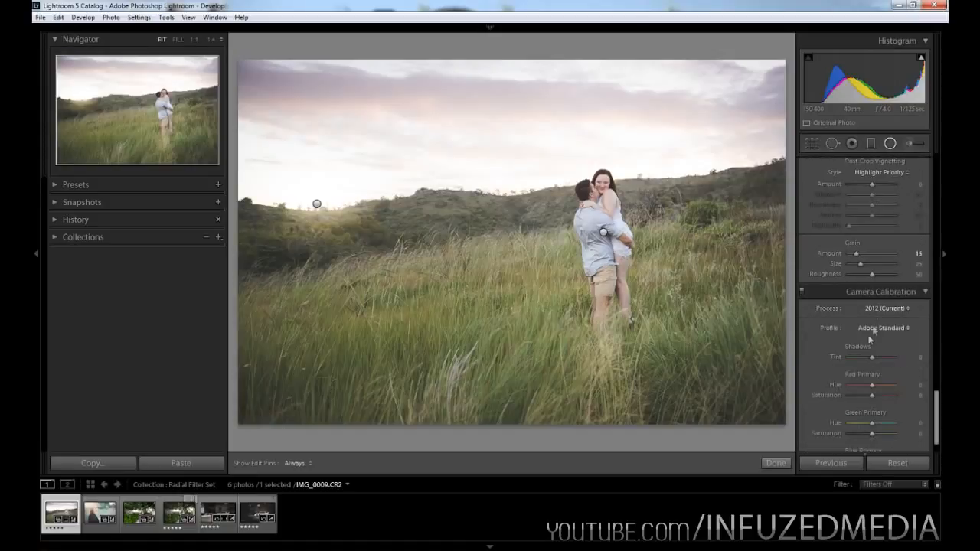
{"action": "scroll", "coordinate": [873, 328], "scroll_direction": "up", "scroll_amount": 15}
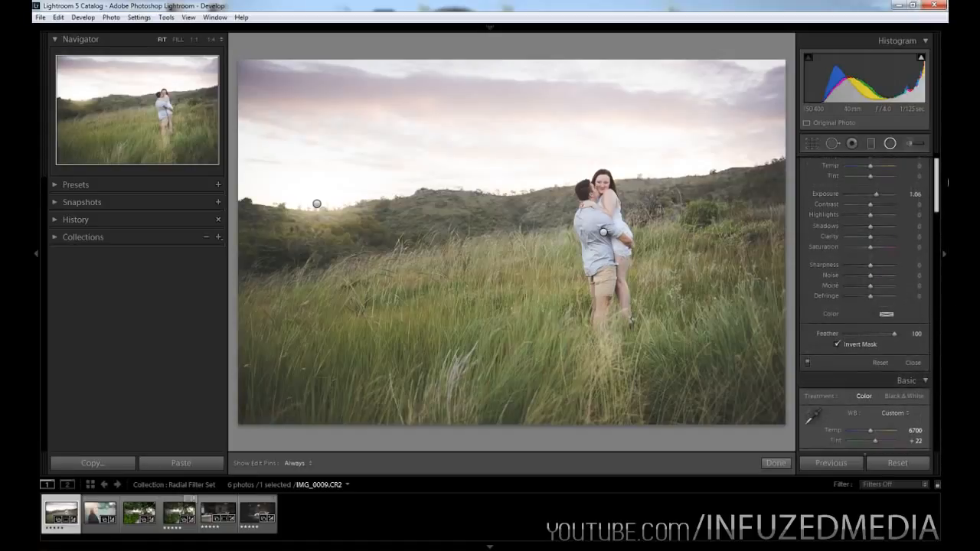
{"action": "left_click_drag", "start_coordinate": [948, 182], "coordinate": [947, 174]}
{"action": "left_click", "coordinate": [890, 144]}
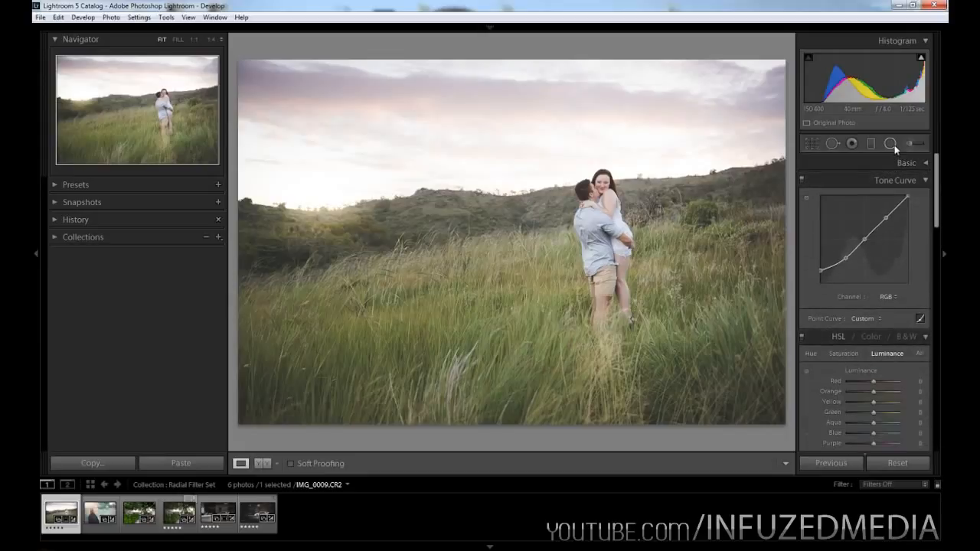
{"action": "left_click", "coordinate": [890, 144]}
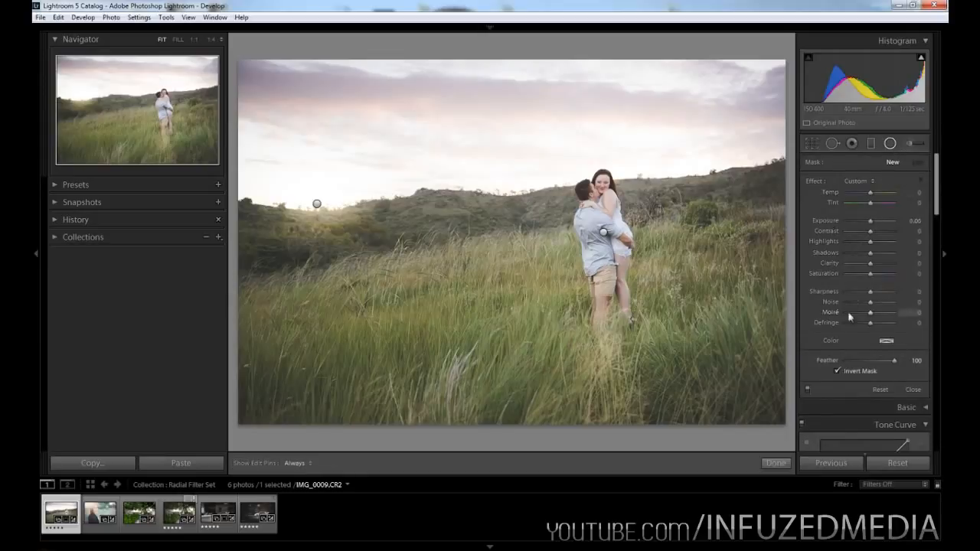
Step: Draw a large radial filter with exposure −1.61, centre it on the couple and turn off its inverted mask
{"action": "left_click_drag", "start_coordinate": [878, 221], "coordinate": [861, 226]}
{"action": "left_click_drag", "start_coordinate": [512, 218], "coordinate": [813, 412]}
{"action": "left_click_drag", "start_coordinate": [465, 208], "coordinate": [584, 217]}
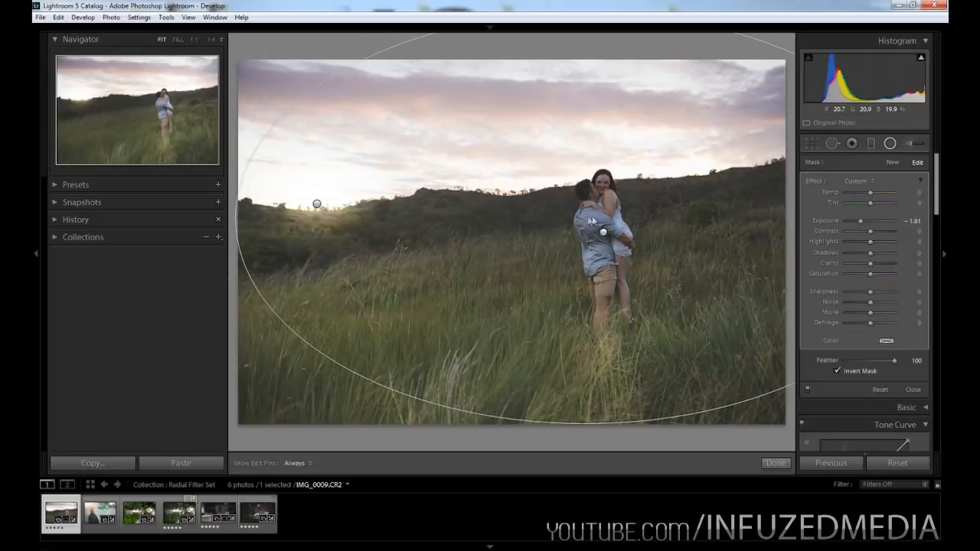
{"action": "left_click", "coordinate": [842, 371]}
Step: Make the darkening ellipse taller and narrower, and reposition it so its centre sits on the couple
{"action": "left_click_drag", "start_coordinate": [583, 453], "coordinate": [580, 459]}
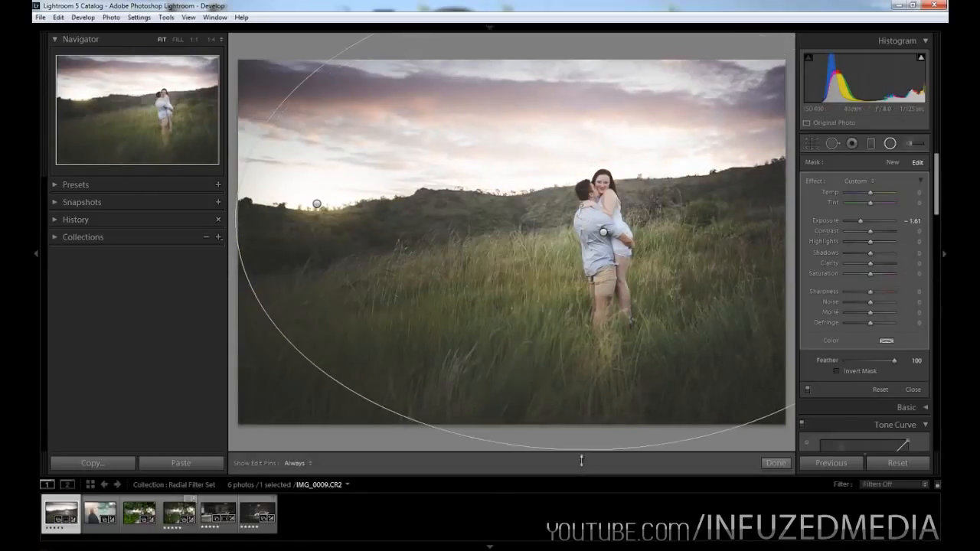
{"action": "left_click_drag", "start_coordinate": [237, 218], "coordinate": [275, 217]}
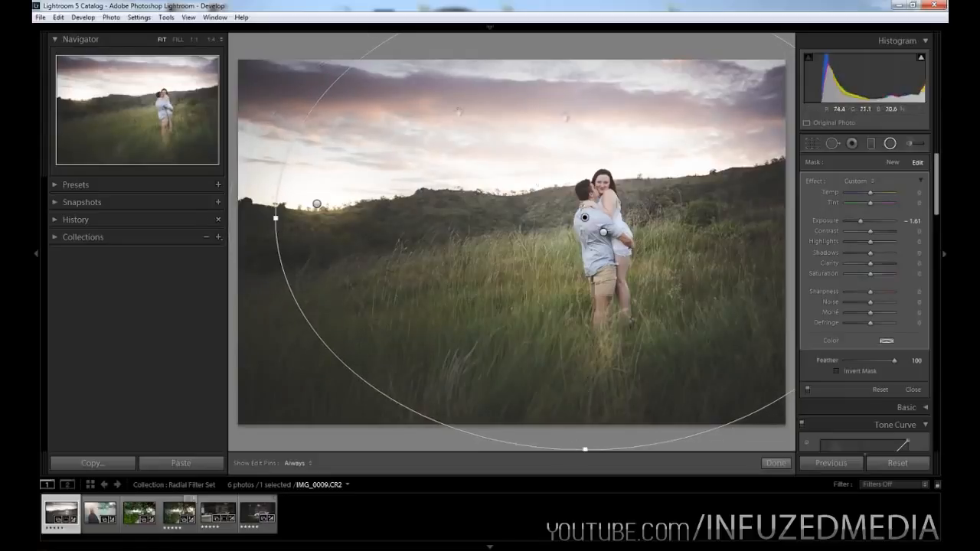
{"action": "left_click_drag", "start_coordinate": [584, 217], "coordinate": [578, 129]}
{"action": "left_click_drag", "start_coordinate": [580, 363], "coordinate": [579, 447]}
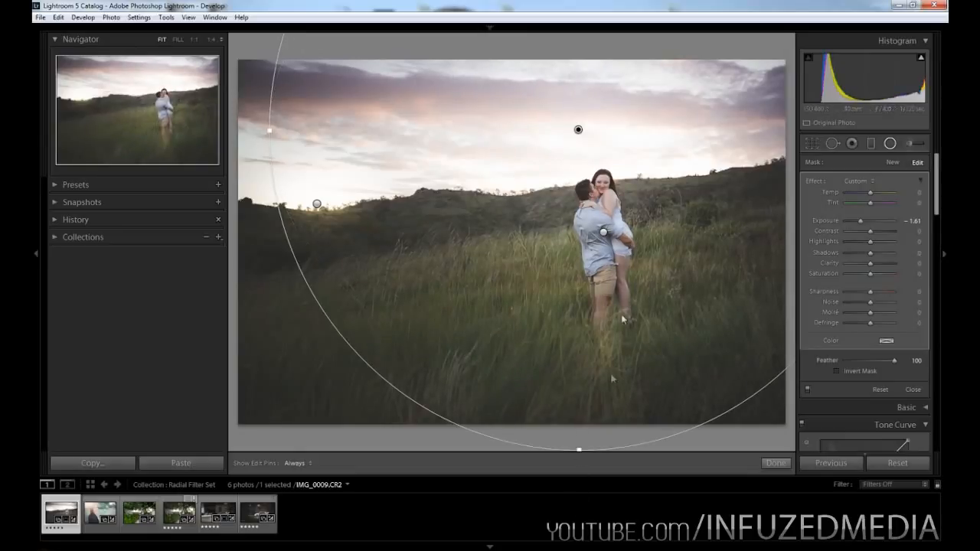
{"action": "left_click_drag", "start_coordinate": [578, 130], "coordinate": [585, 223]}
Step: At 1:16 zoom, enlarge the darkening ellipse well beyond the photo's edges around the couple, and return to the Fit view
{"action": "left_click", "coordinate": [221, 40]}
{"action": "left_click", "coordinate": [195, 46]}
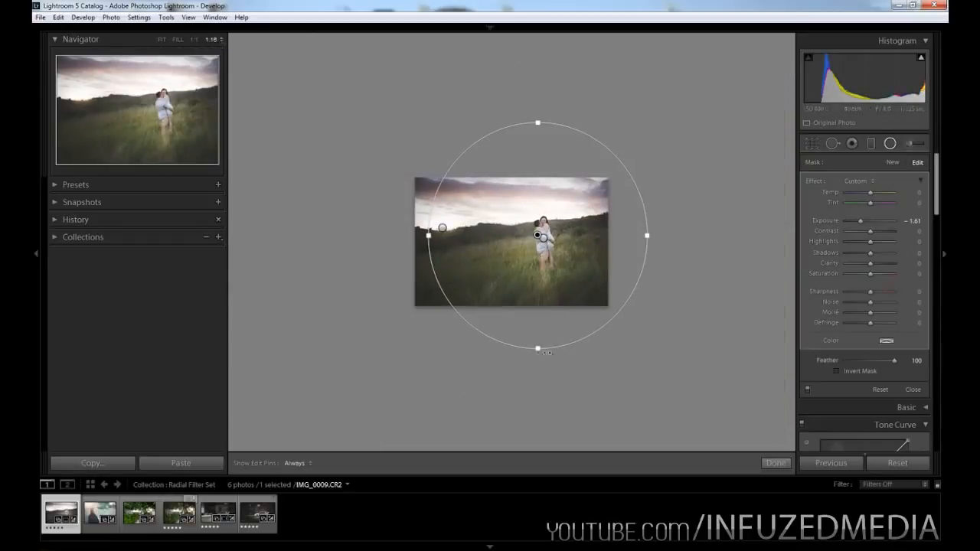
{"action": "left_click_drag", "start_coordinate": [538, 356], "coordinate": [538, 362]}
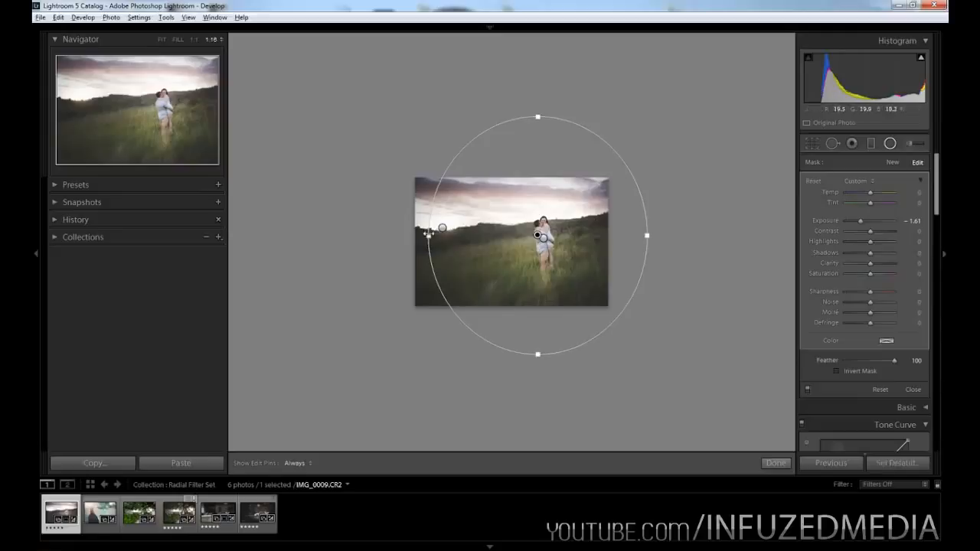
{"action": "left_click_drag", "start_coordinate": [424, 237], "coordinate": [387, 235]}
{"action": "left_click_drag", "start_coordinate": [539, 240], "coordinate": [539, 240]}
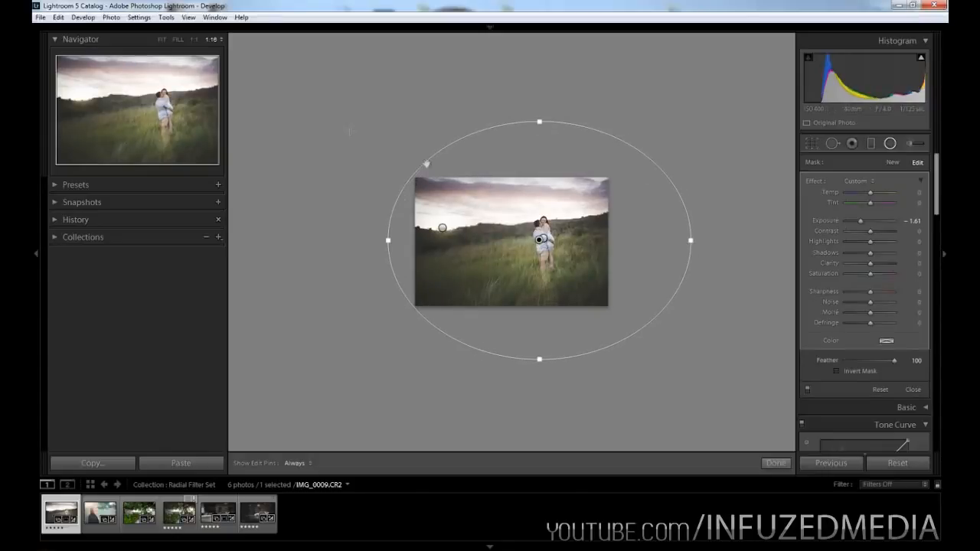
{"action": "left_click", "coordinate": [220, 40]}
{"action": "left_click", "coordinate": [200, 84]}
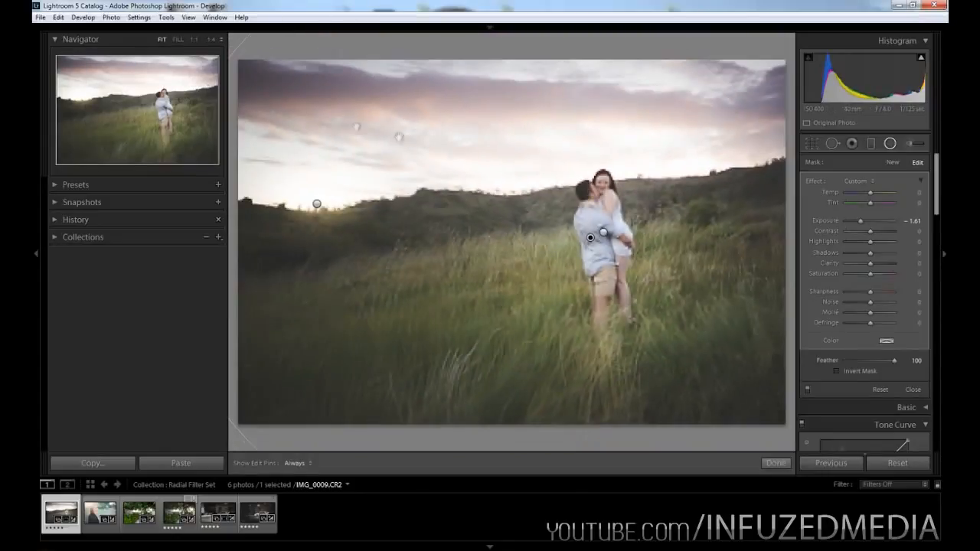
Step: Set the darkening filter's exposure to −0.81, delete the filter to judge its effect and undo the deletion
{"action": "left_click_drag", "start_coordinate": [866, 222], "coordinate": [867, 222]}
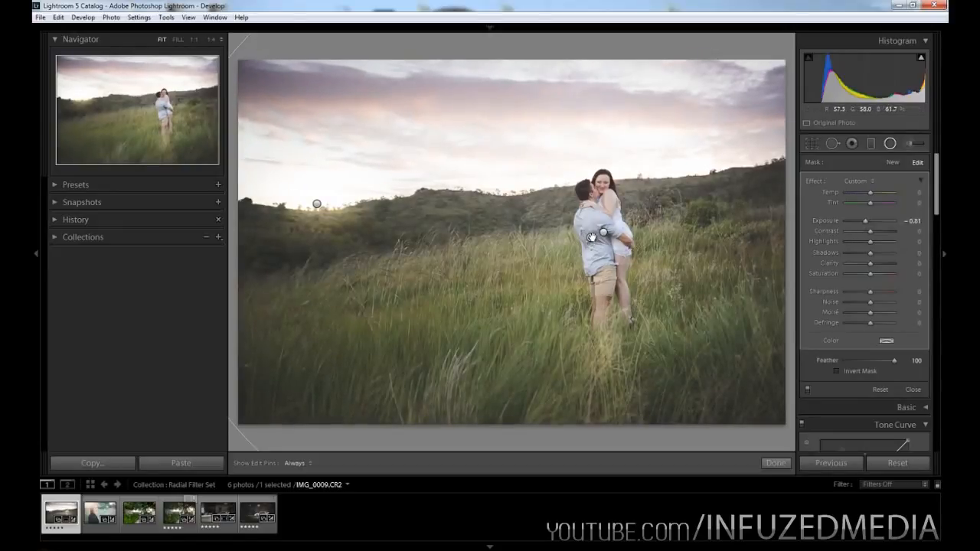
{"action": "key", "text": "Delete"}
{"action": "key", "text": "ctrl+z"}
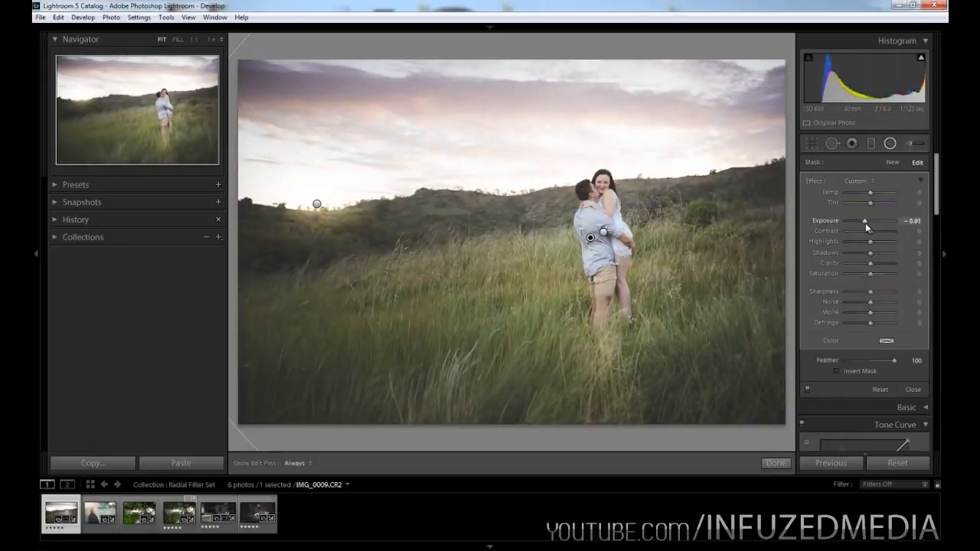
Step: Set the darkening filter's exposure to −0.20, check its effect with an undone deletion, and leave the Radial Filter
{"action": "key", "text": "Up"}
{"action": "key", "text": "Up"}
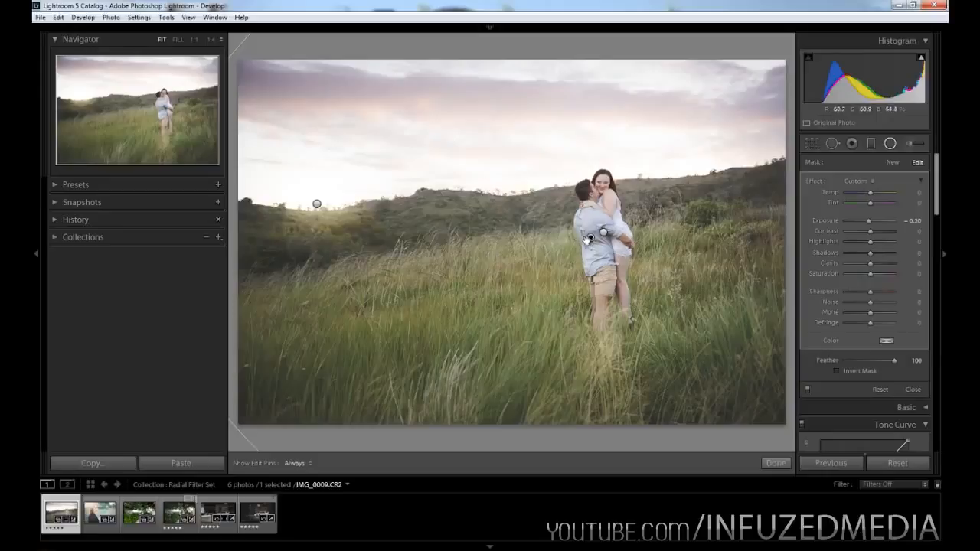
{"action": "key", "text": "Delete"}
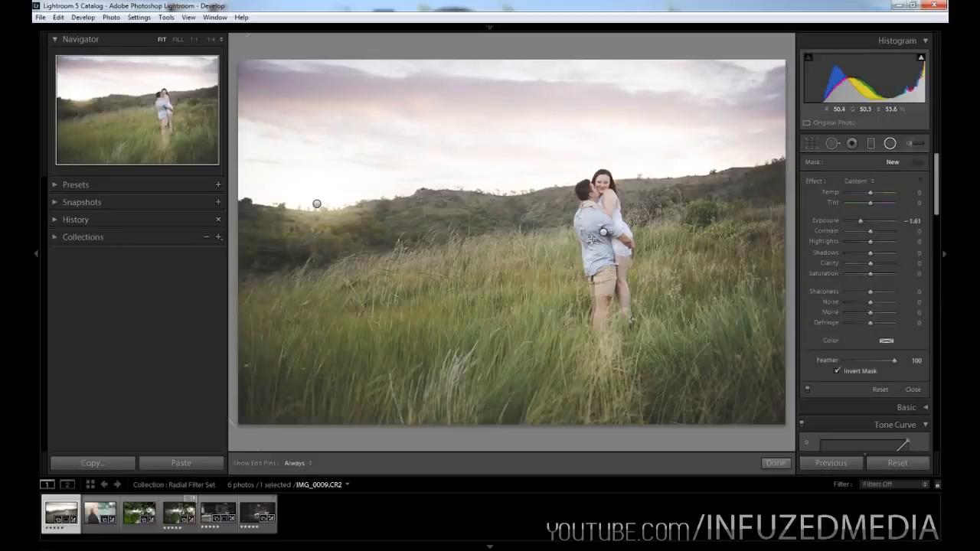
{"action": "key", "text": "ctrl+z"}
{"action": "key", "text": "shift+m"}
Step: Compare the formal couple's original IMG_4694.CR2 with IMG_4694-Edit.tif side by side in Survey view
{"action": "left_click", "coordinate": [176, 515]}
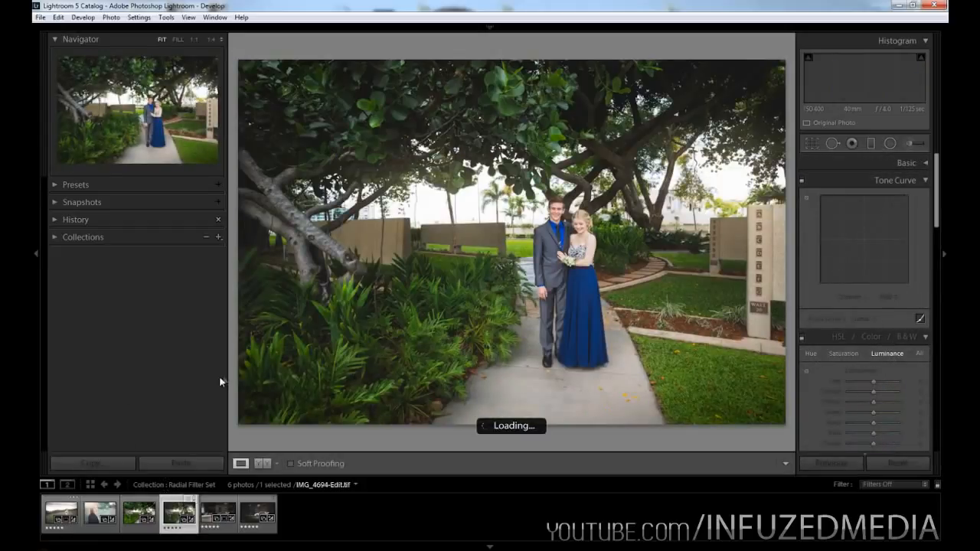
{"action": "left_click", "coordinate": [134, 521]}
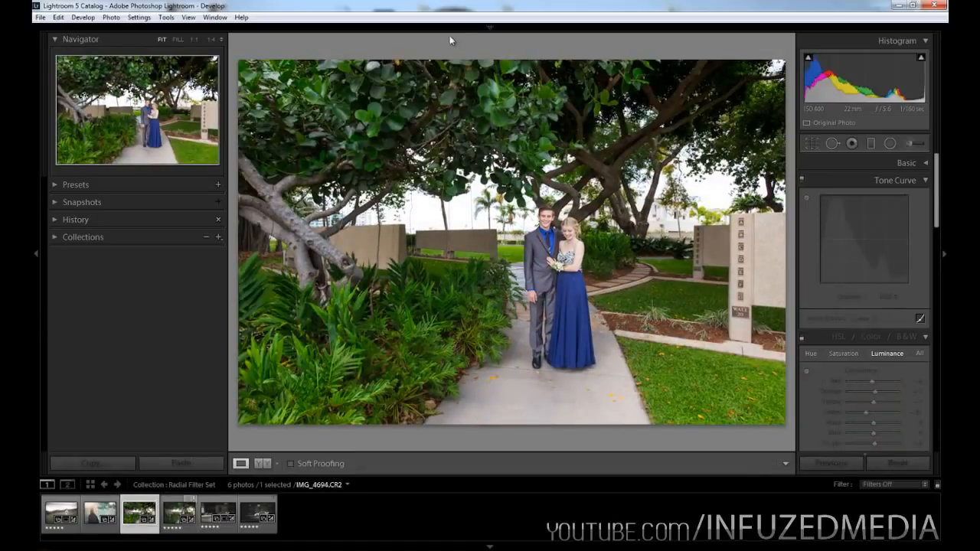
{"action": "left_click", "coordinate": [492, 30]}
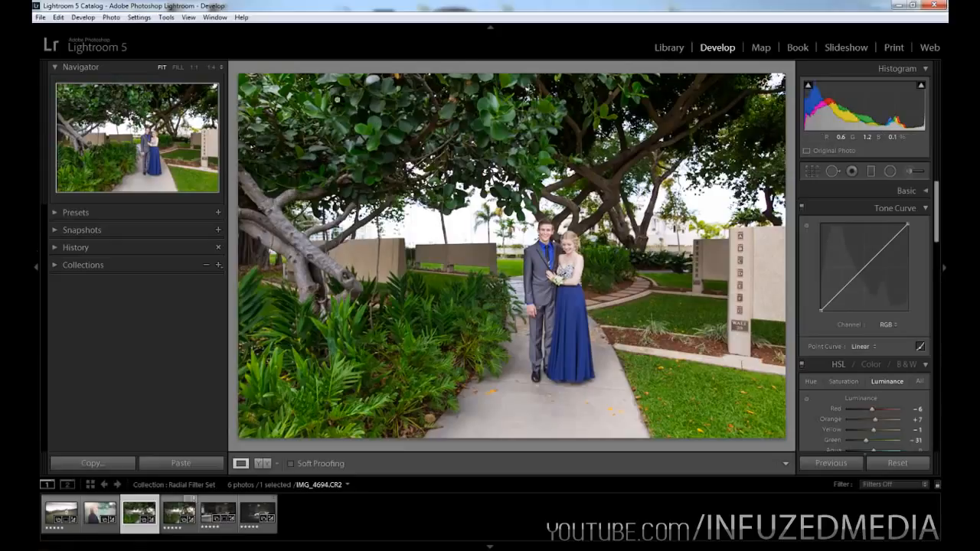
{"action": "key", "text": "n"}
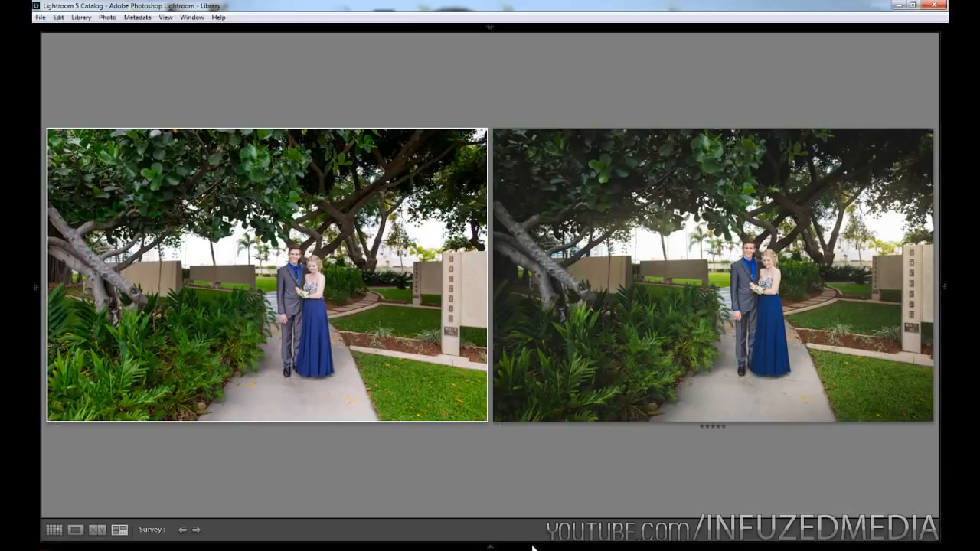
Step: Replace the formal couple photos in the survey with the original and edited white car photos to compare them
{"action": "mouse_move", "coordinate": [532, 547]}
{"action": "left_click", "coordinate": [144, 514], "text": "ctrl"}
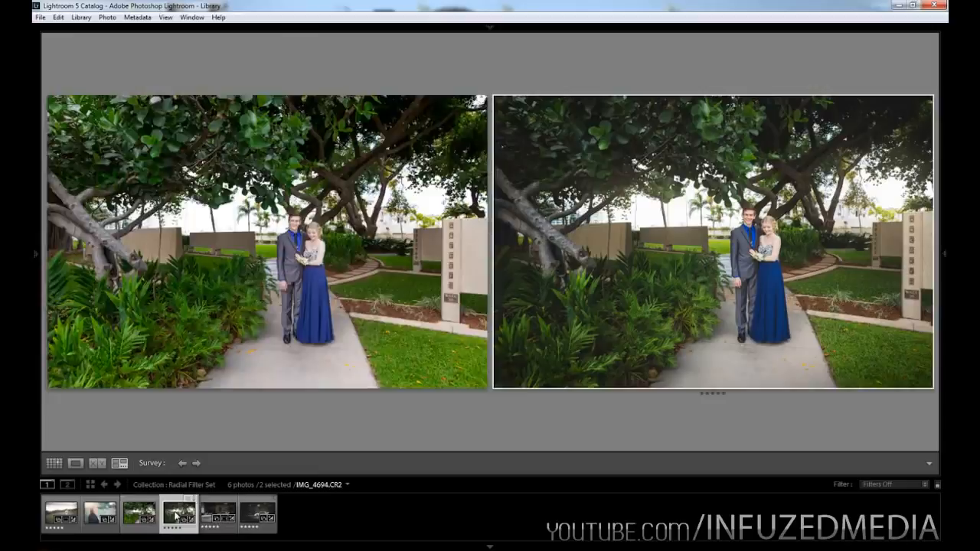
{"action": "left_click", "coordinate": [179, 514], "text": "ctrl"}
{"action": "left_click", "coordinate": [214, 516], "text": "ctrl"}
{"action": "left_click", "coordinate": [243, 515], "text": "ctrl"}
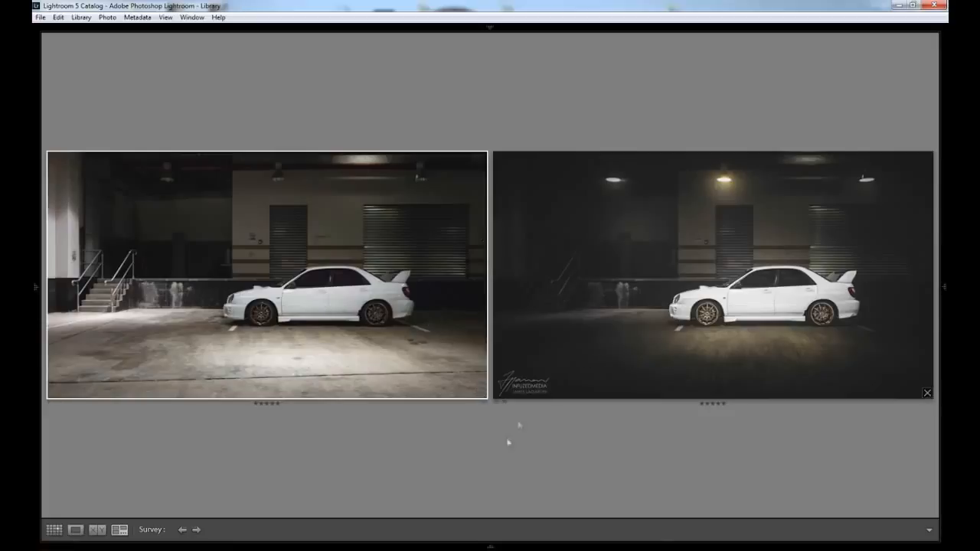
Step: Survey the four edited photos together: field couple, portrait, formal couple and white car, with the filmstrip hidden
{"action": "left_click", "coordinate": [490, 545]}
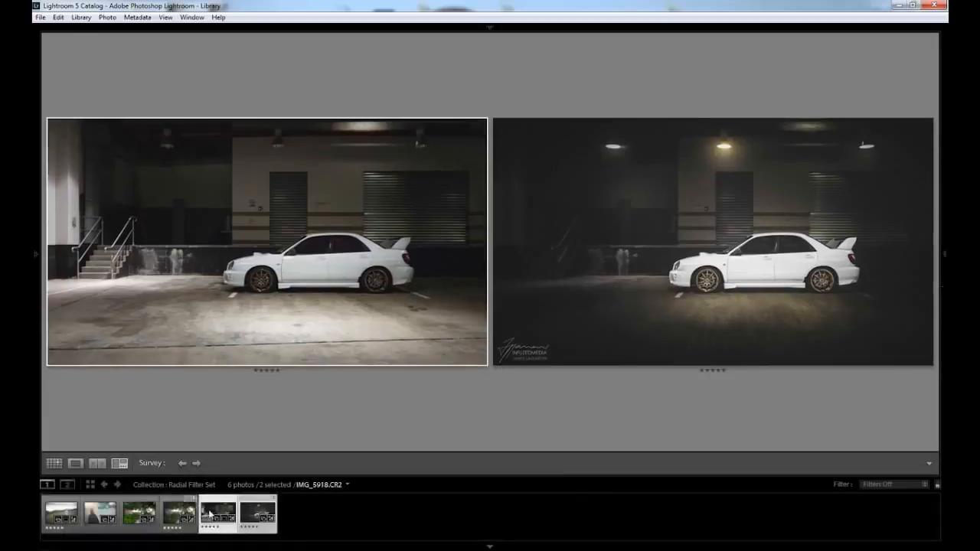
{"action": "left_click", "coordinate": [211, 514], "text": "ctrl"}
{"action": "left_click", "coordinate": [178, 514], "text": "ctrl"}
{"action": "left_click", "coordinate": [100, 513], "text": "ctrl"}
{"action": "left_click", "coordinate": [63, 513], "text": "ctrl"}
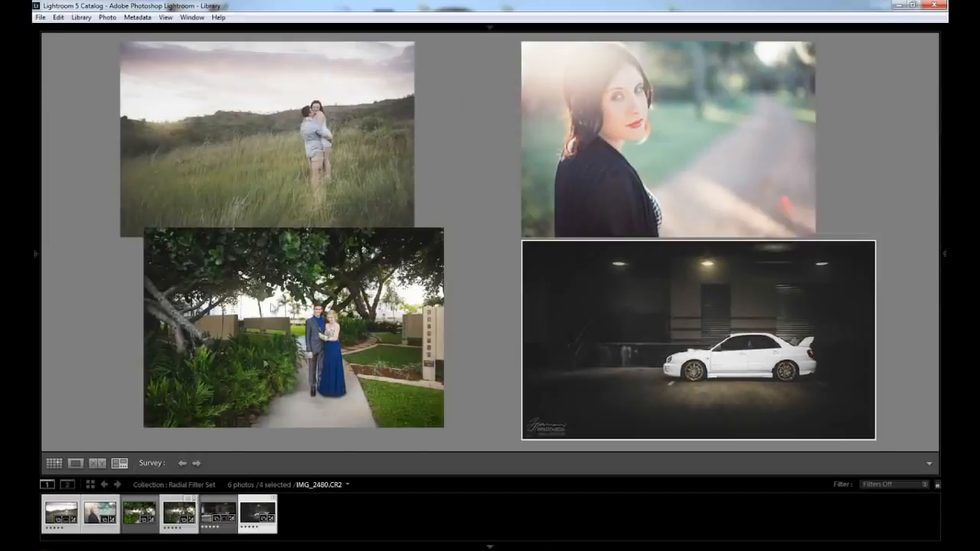
{"action": "left_click", "coordinate": [489, 547]}
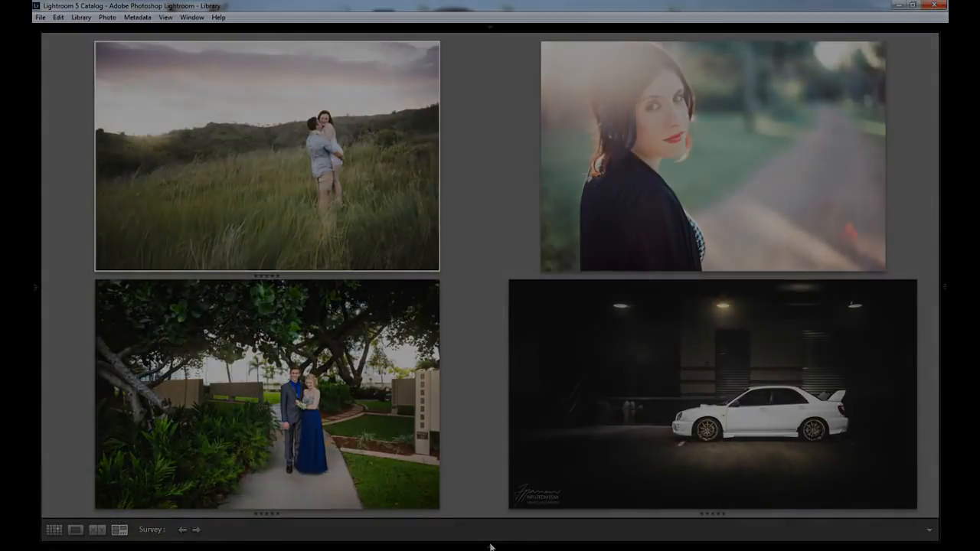